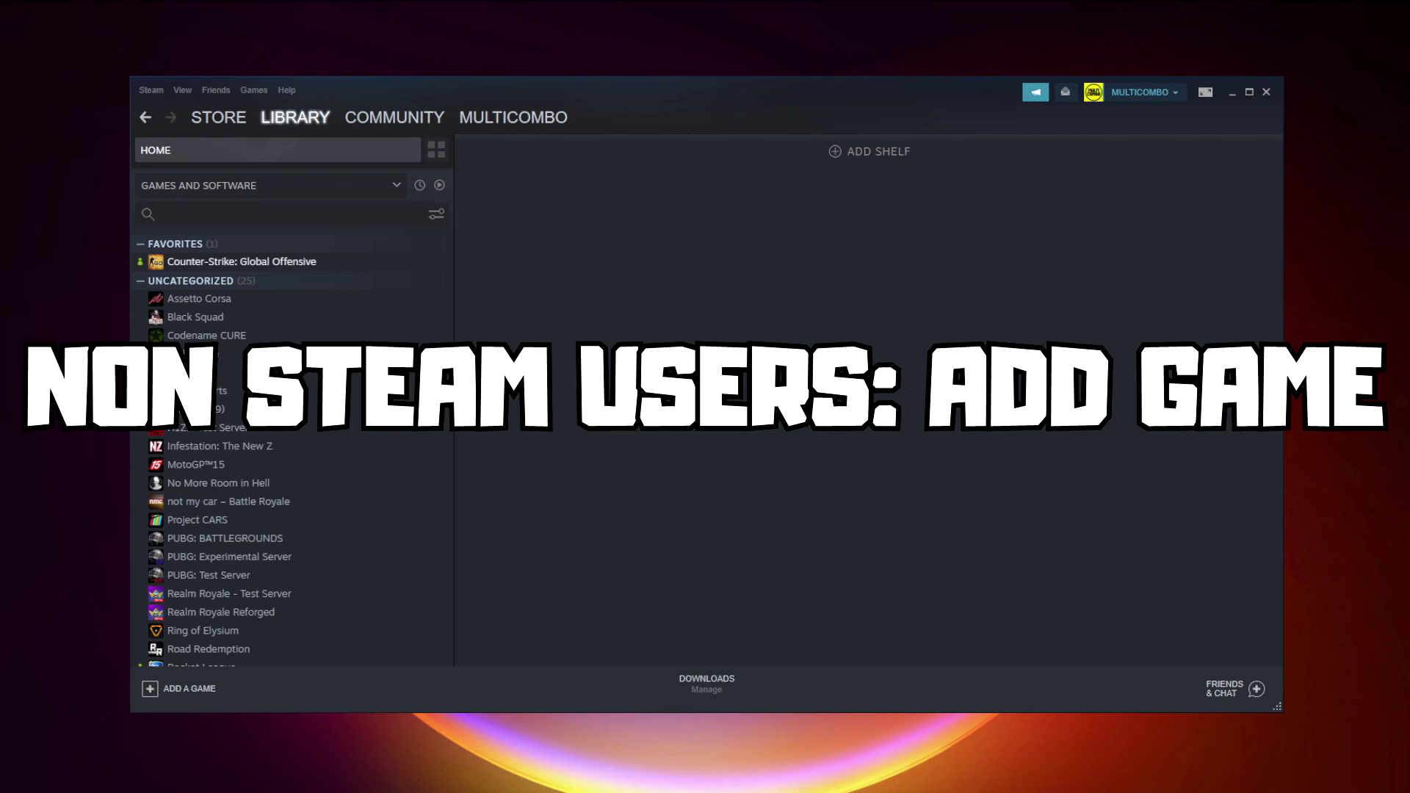
Add YOUR PROBLEMATIC GAME to the library as a non-Steam game
{"action": "left_click", "coordinate": [185, 690]}
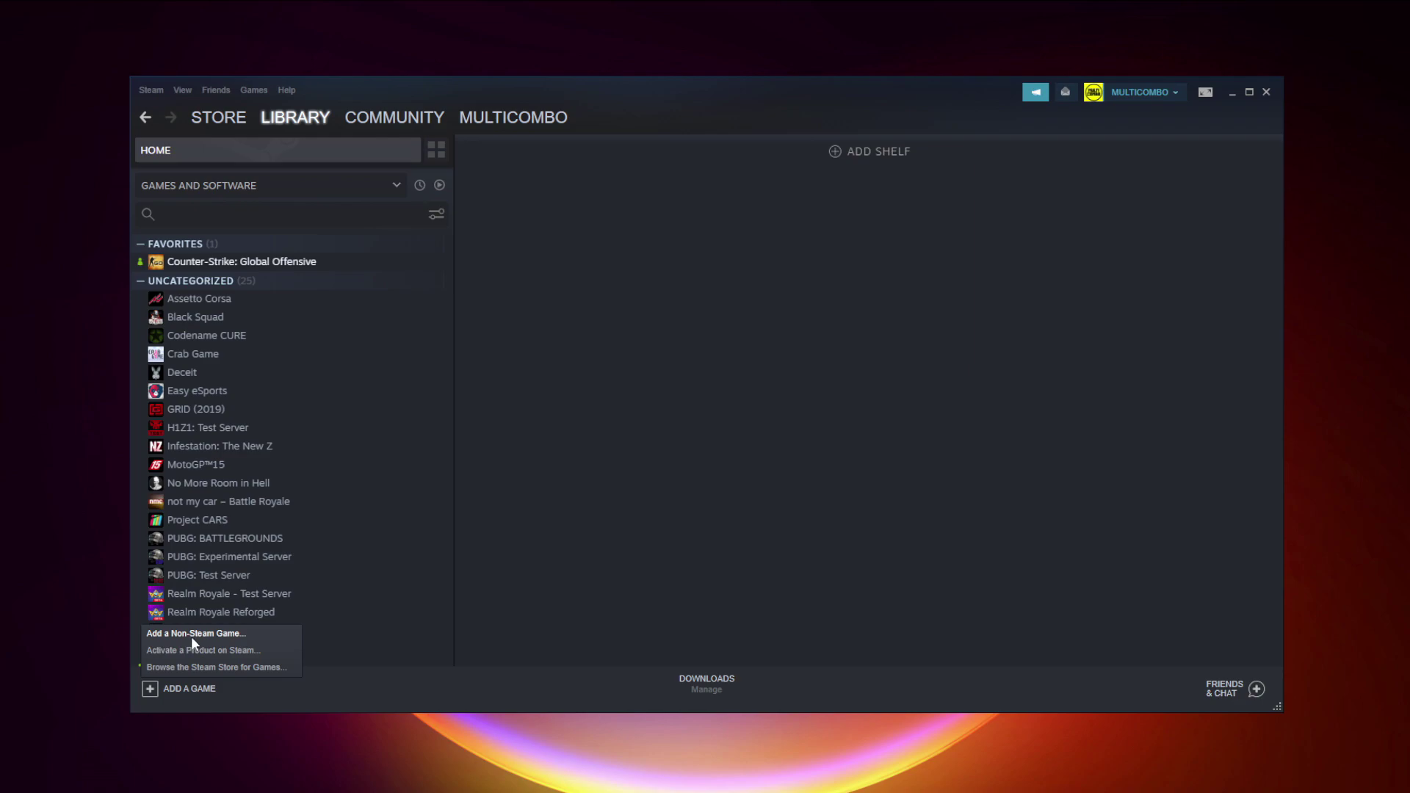
{"action": "left_click", "coordinate": [192, 636]}
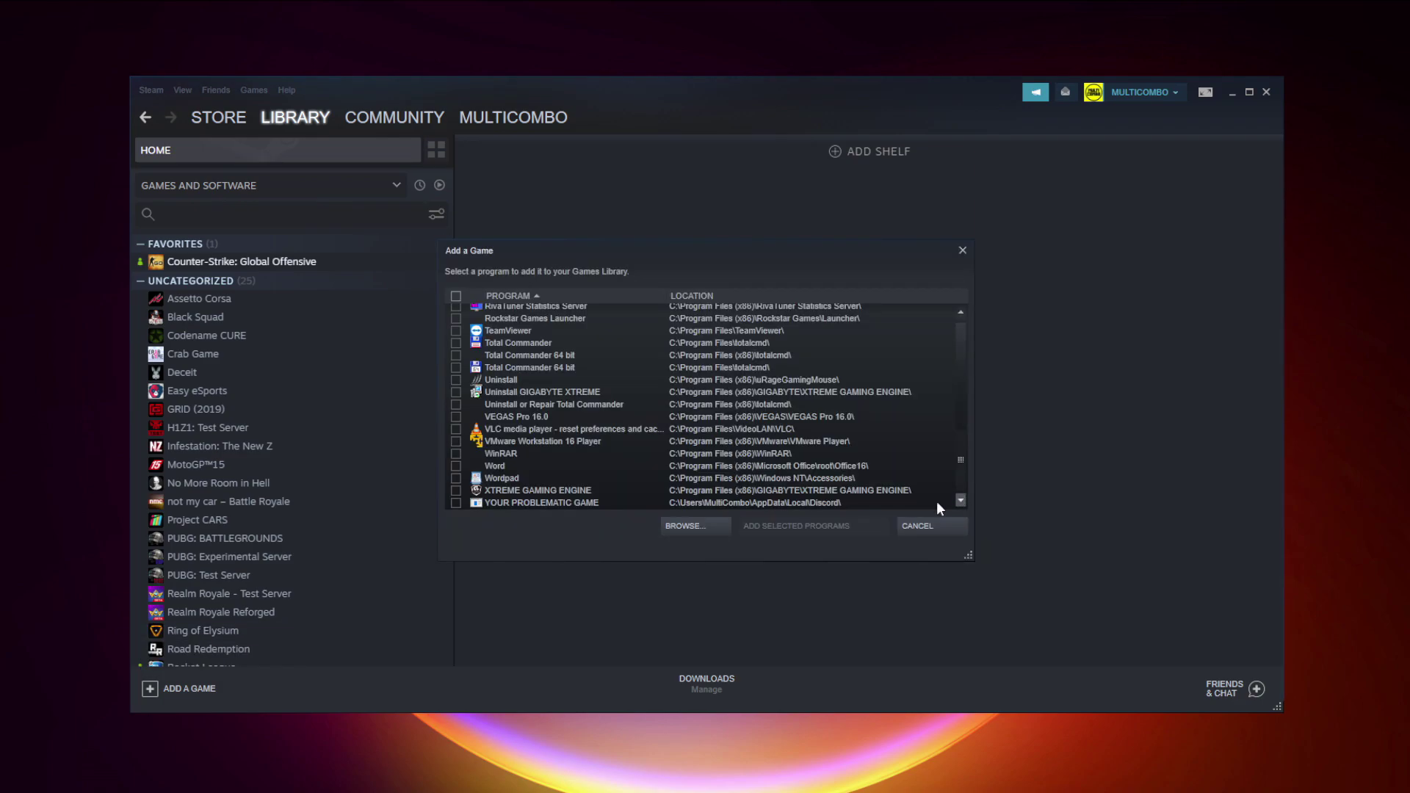
{"action": "left_click", "coordinate": [521, 504]}
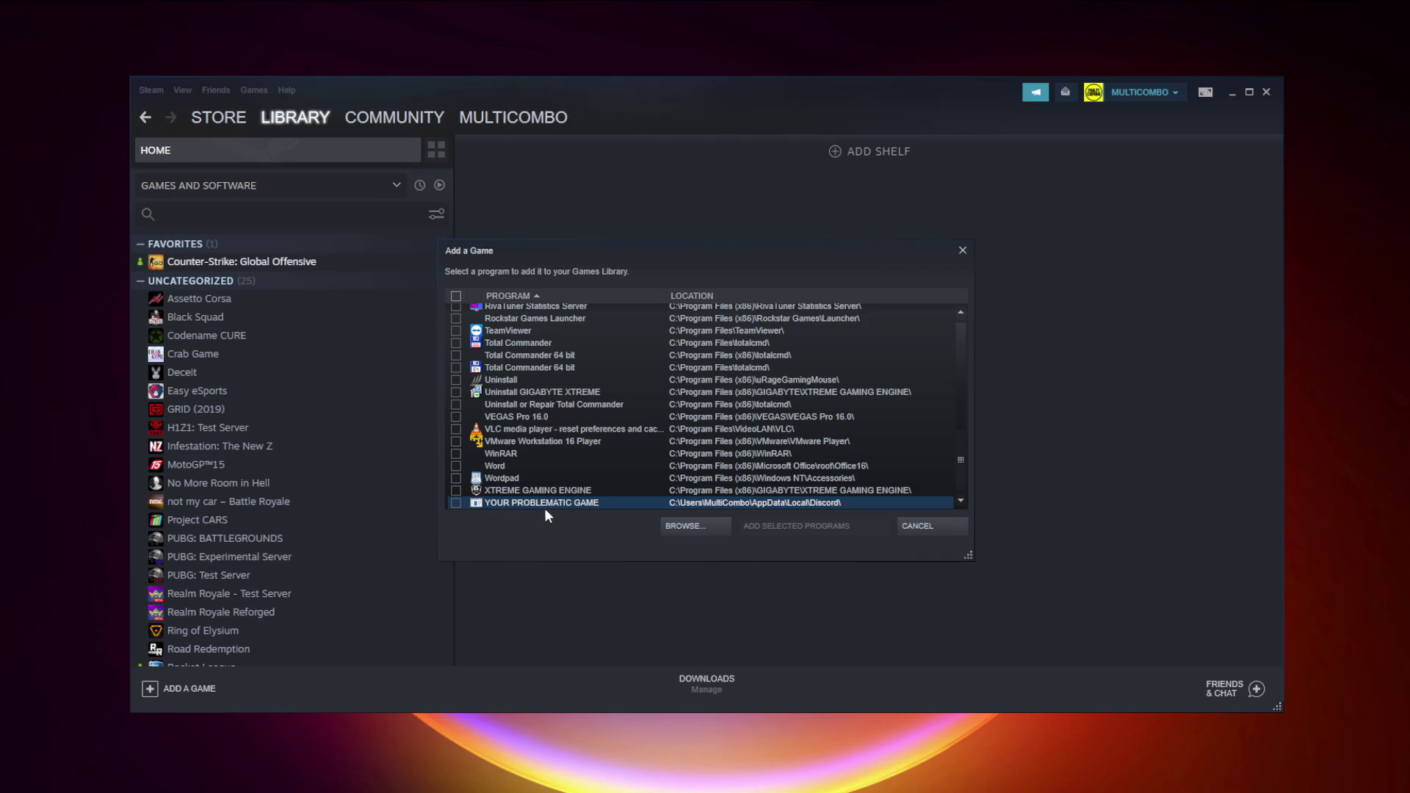
{"action": "left_click", "coordinate": [455, 504]}
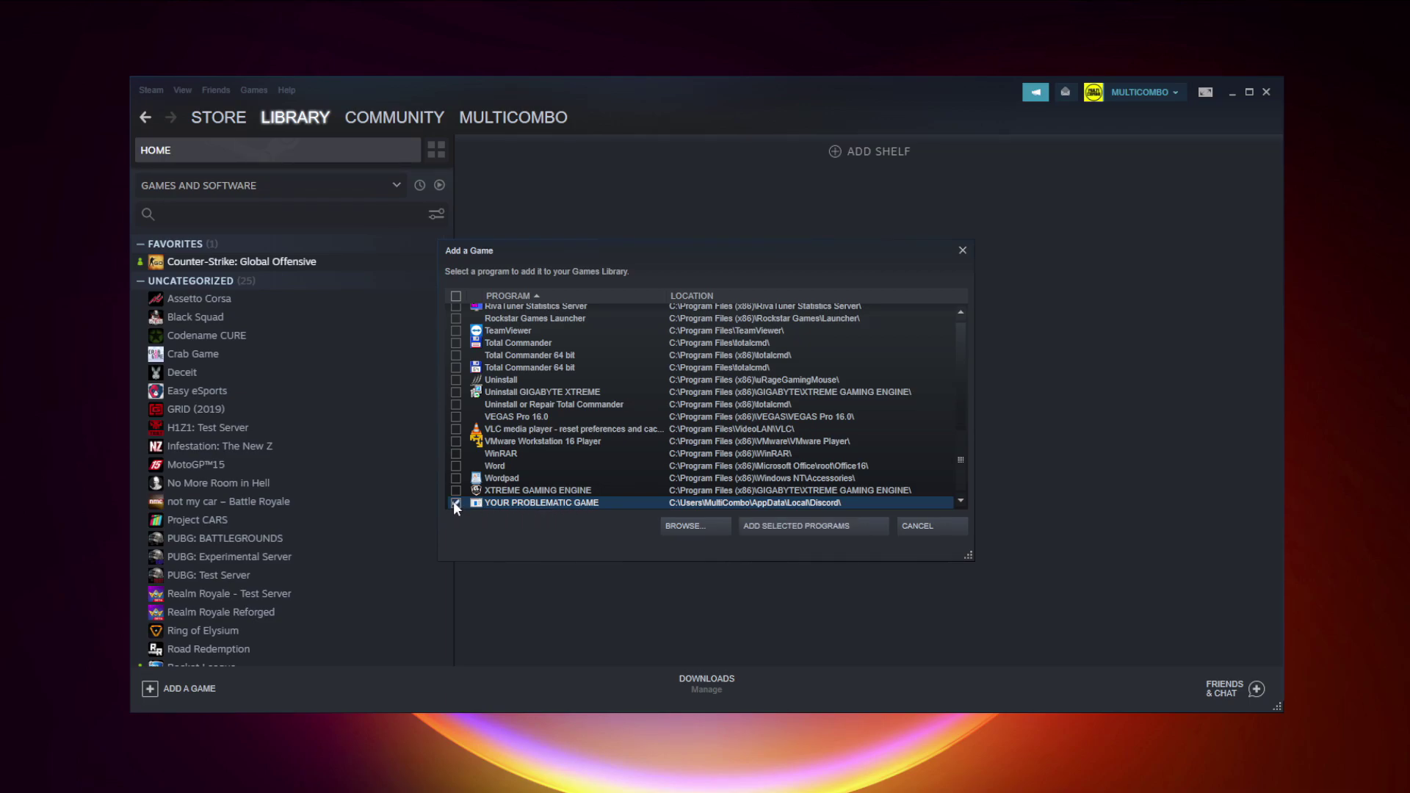
{"action": "left_click", "coordinate": [822, 530]}
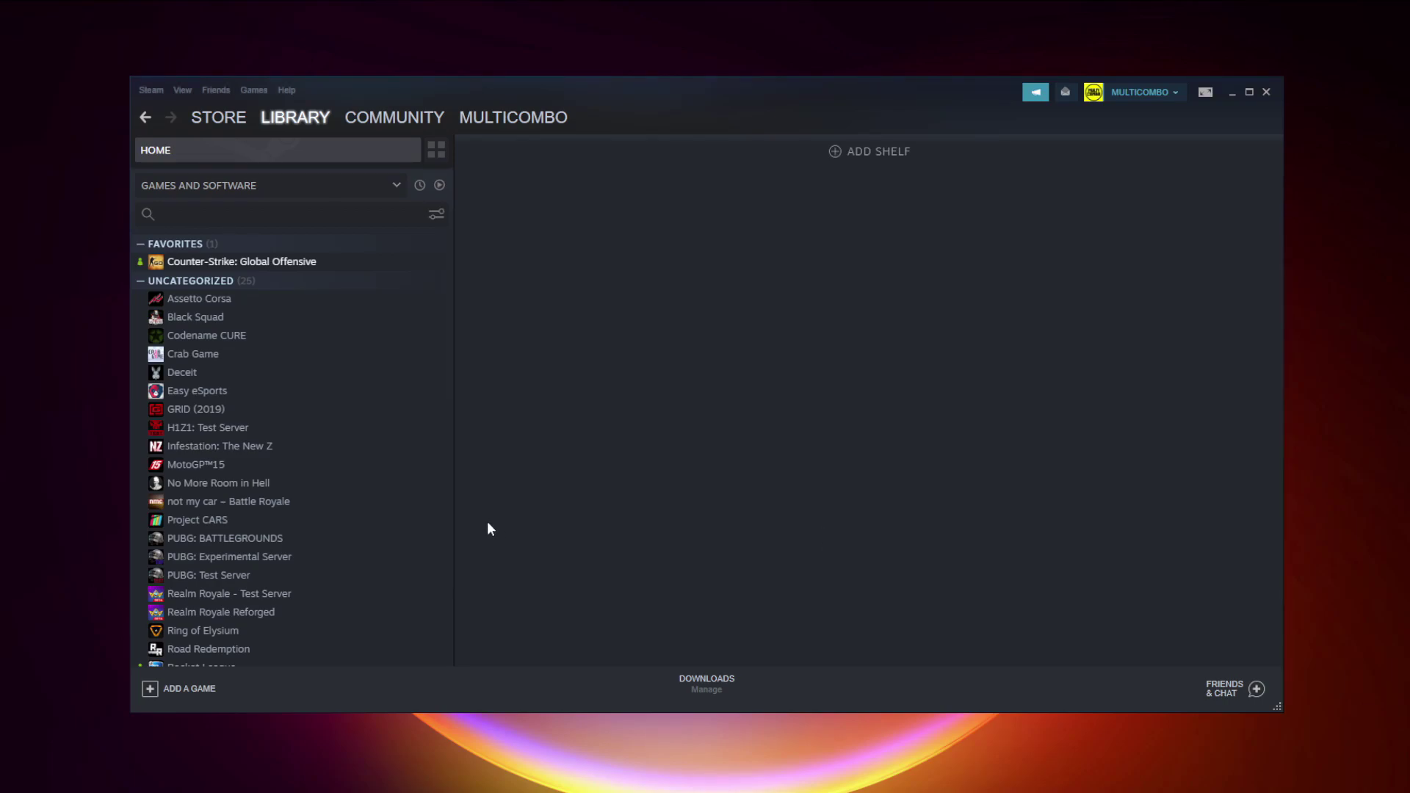
Find YOUR PROBLEMATIC GAME in the games list and open its library page
{"action": "scroll", "coordinate": [407, 472], "scroll_direction": "down", "scroll_amount": 1}
{"action": "scroll", "coordinate": [407, 471], "scroll_direction": "down", "scroll_amount": 1}
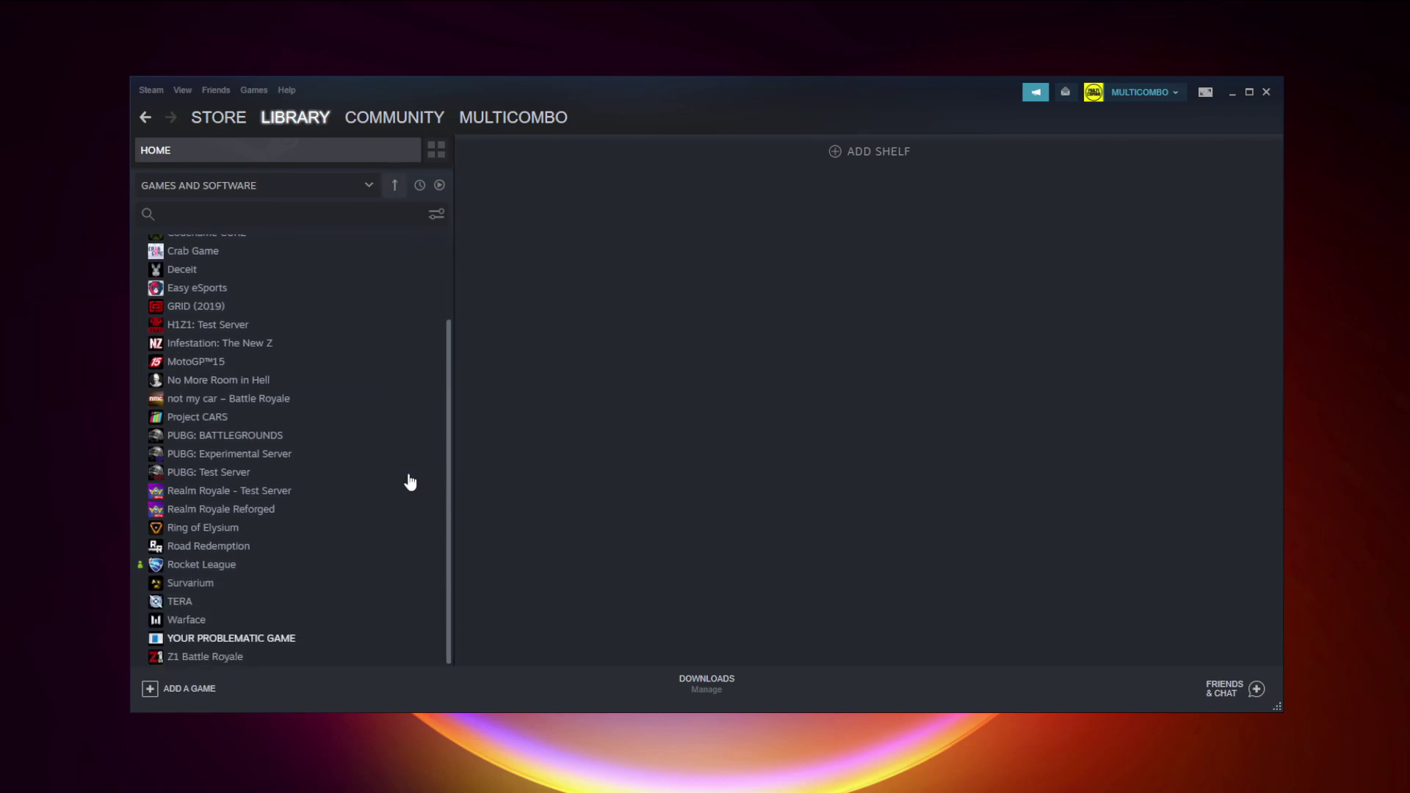
{"action": "left_click", "coordinate": [274, 639]}
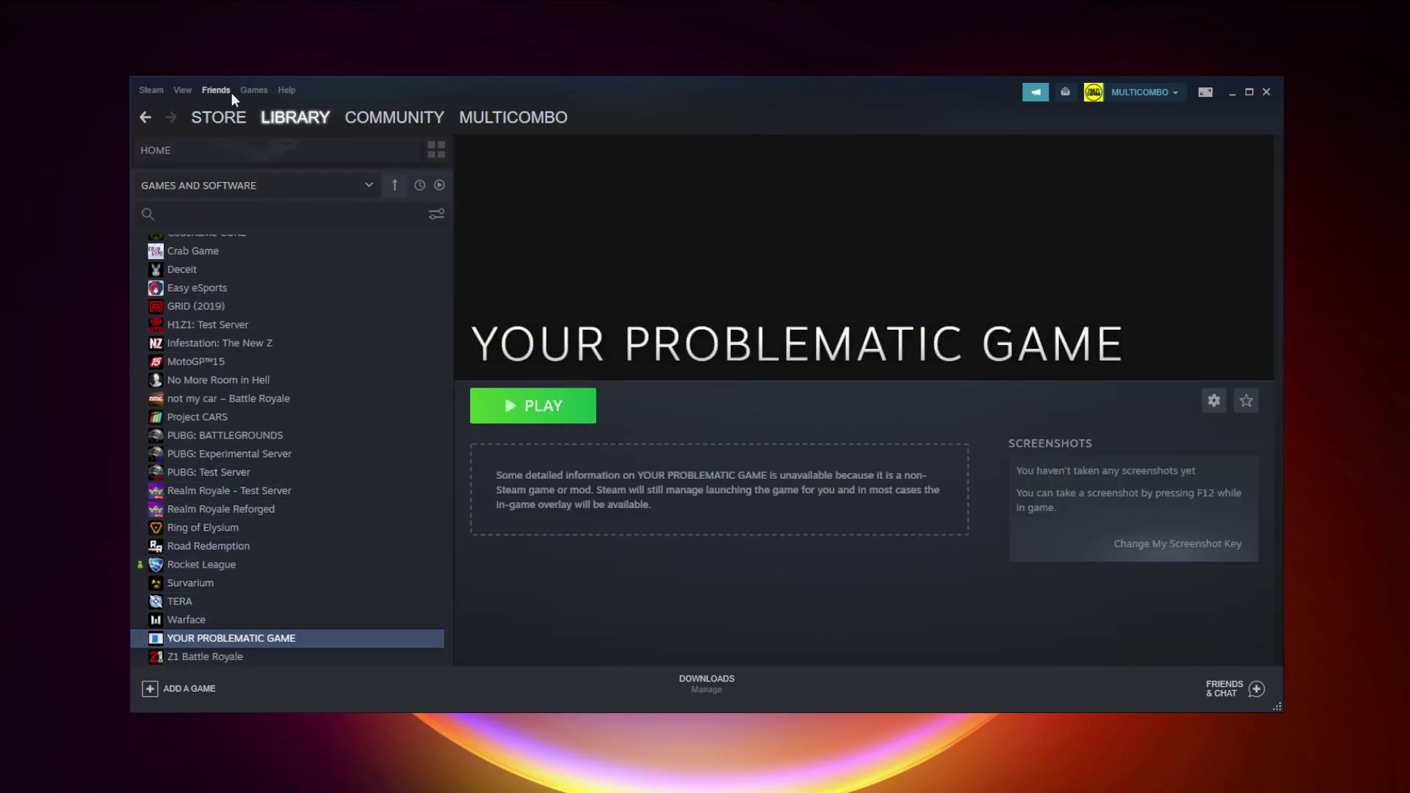
Show the Controller page of Steam's Settings window
{"action": "left_click", "coordinate": [147, 90]}
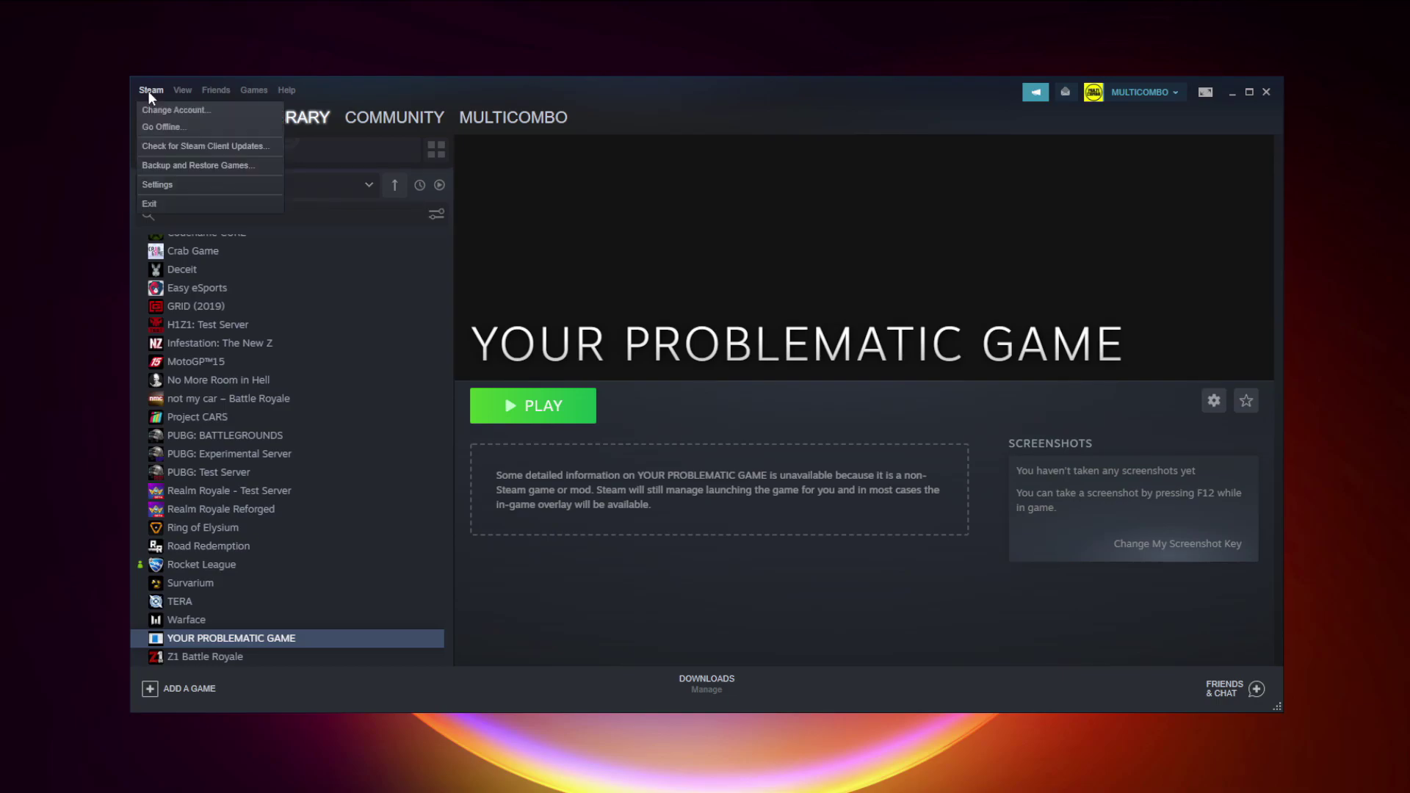
{"action": "left_click", "coordinate": [178, 186]}
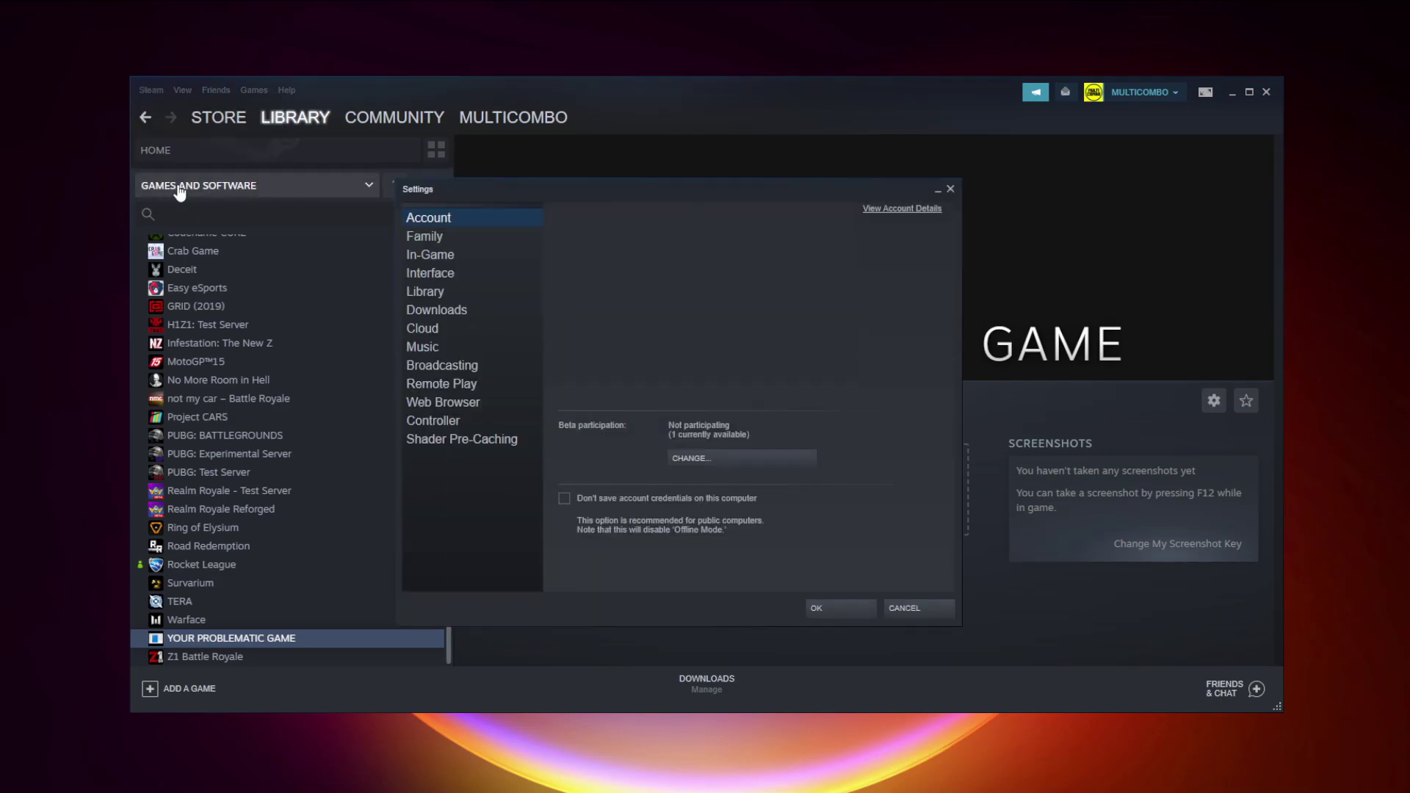
{"action": "left_click", "coordinate": [464, 422]}
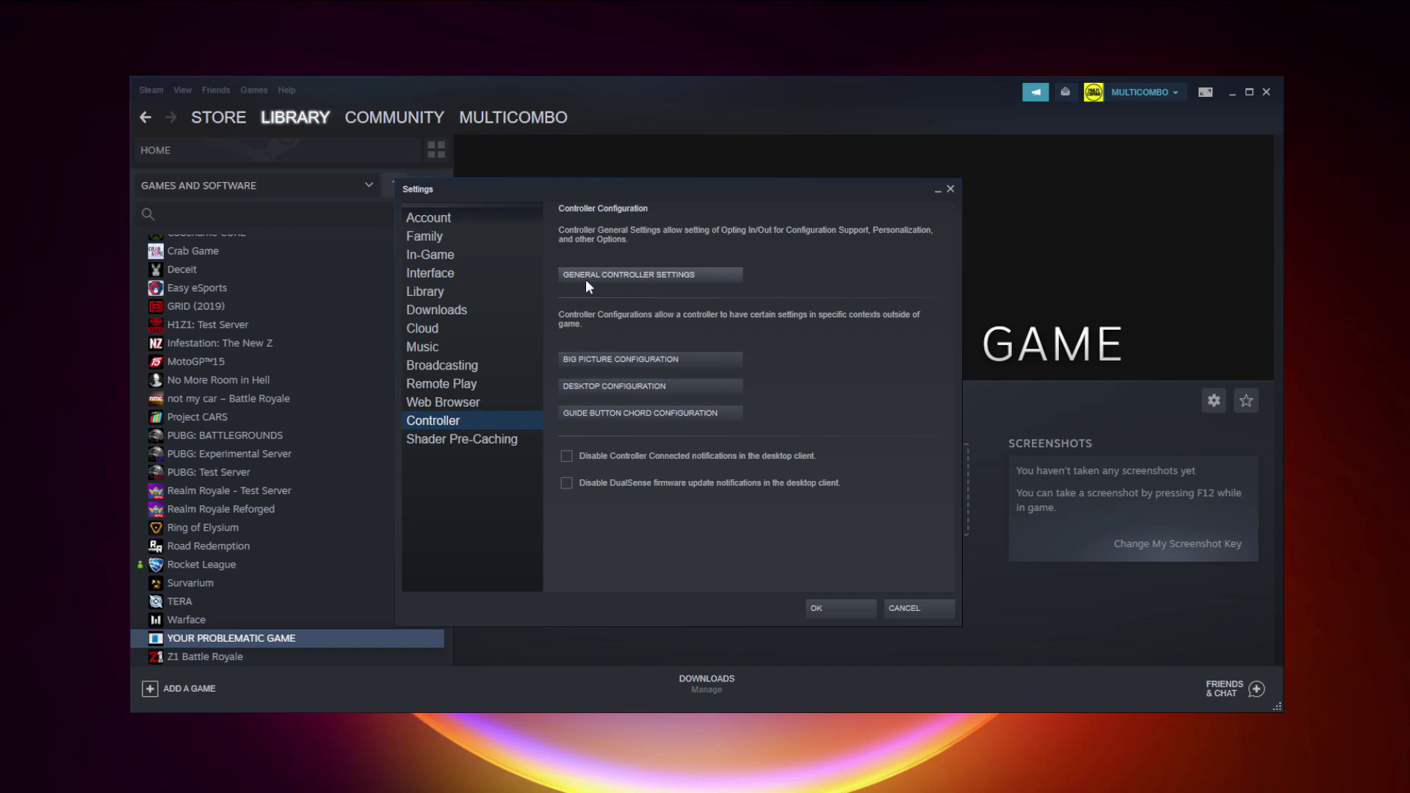
Enable Xbox Configuration Support and calibrate the detected Xbox 360 Controller
{"action": "left_click", "coordinate": [653, 278]}
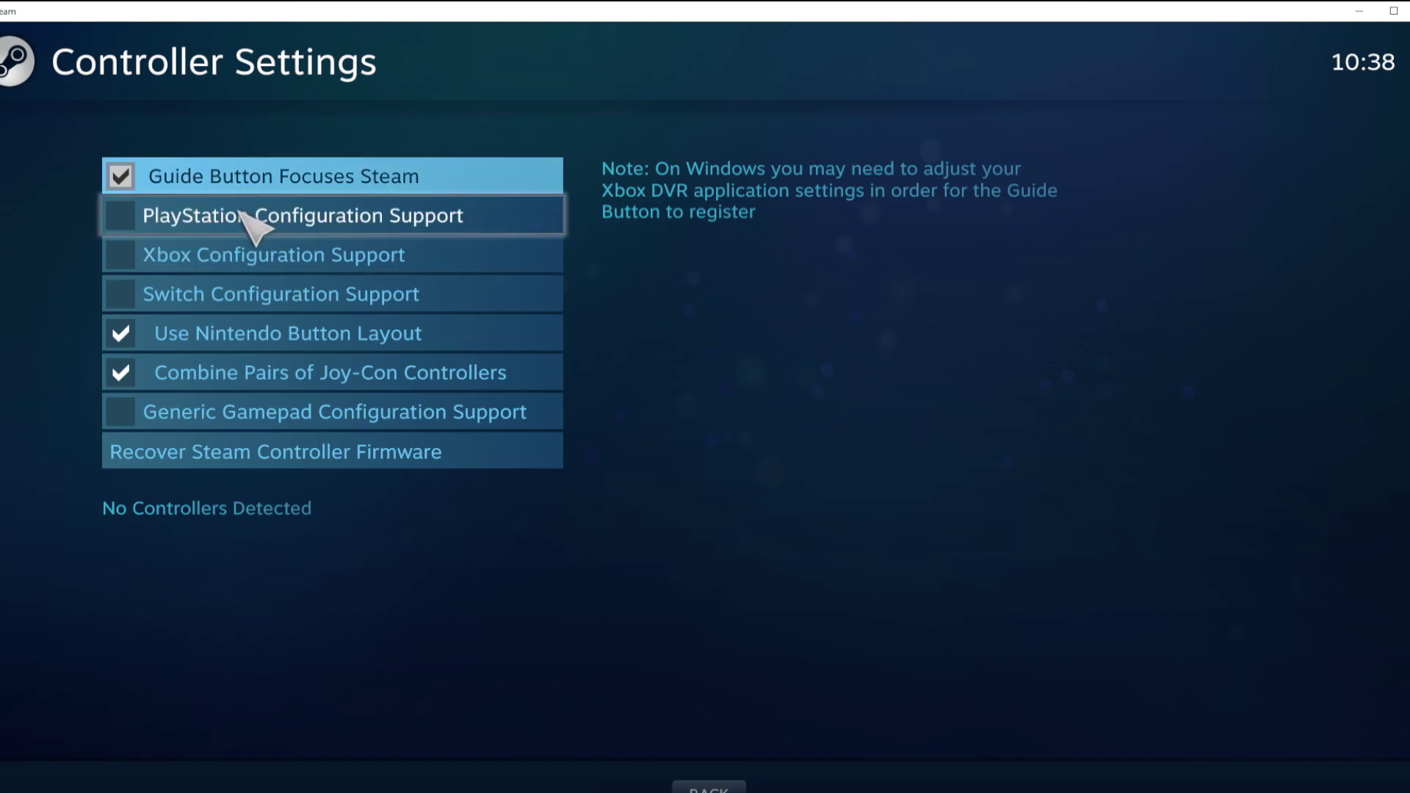
{"action": "left_click", "coordinate": [129, 253]}
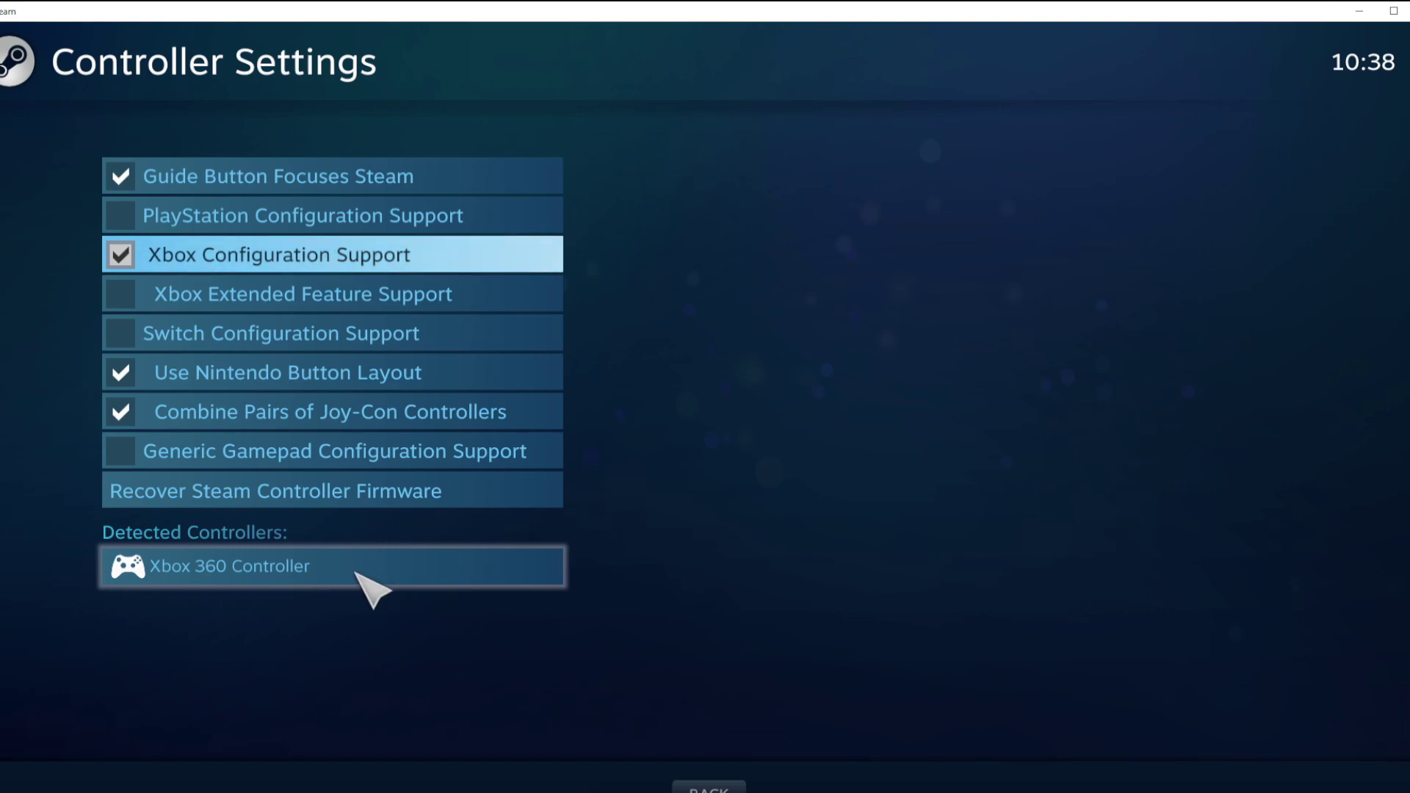
{"action": "left_click", "coordinate": [390, 573]}
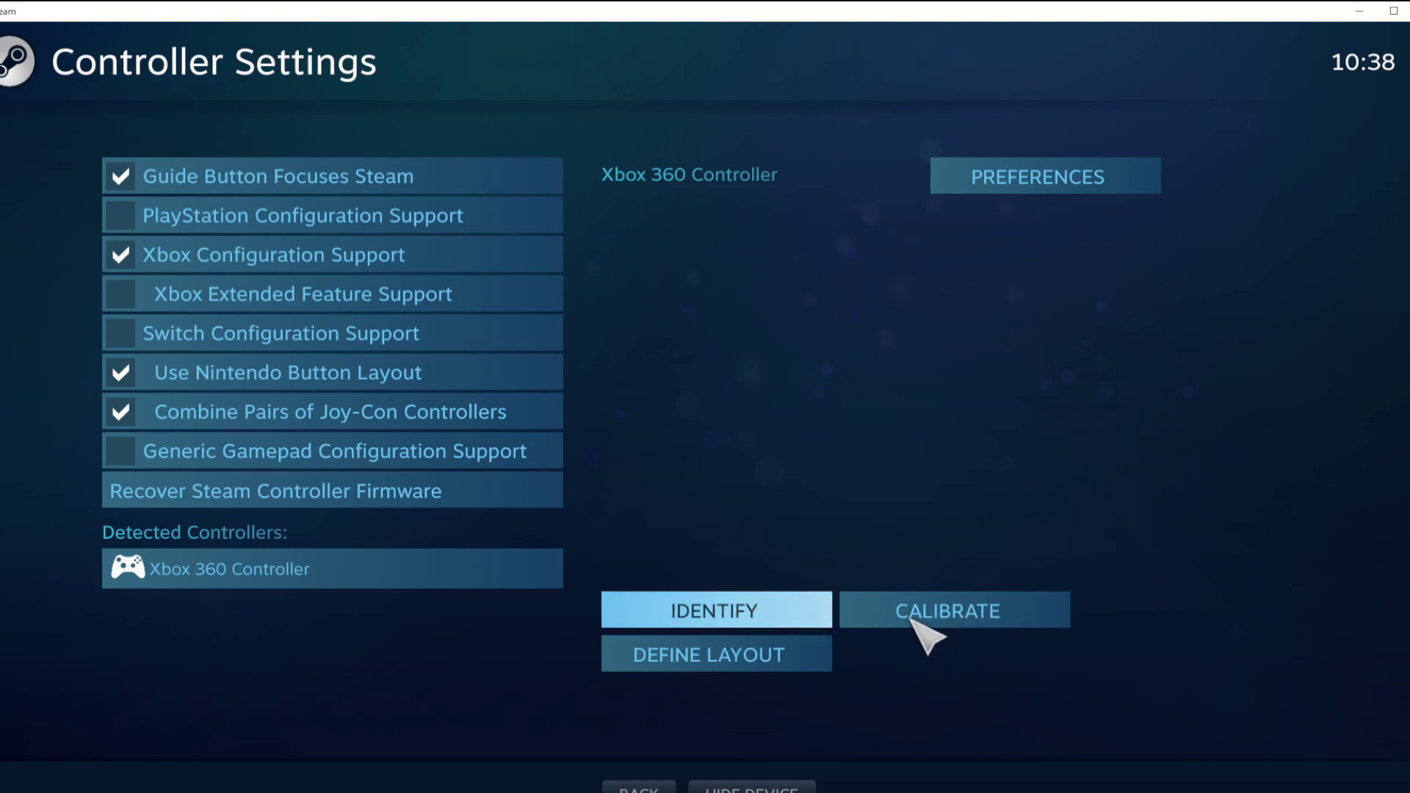
{"action": "left_click", "coordinate": [956, 619]}
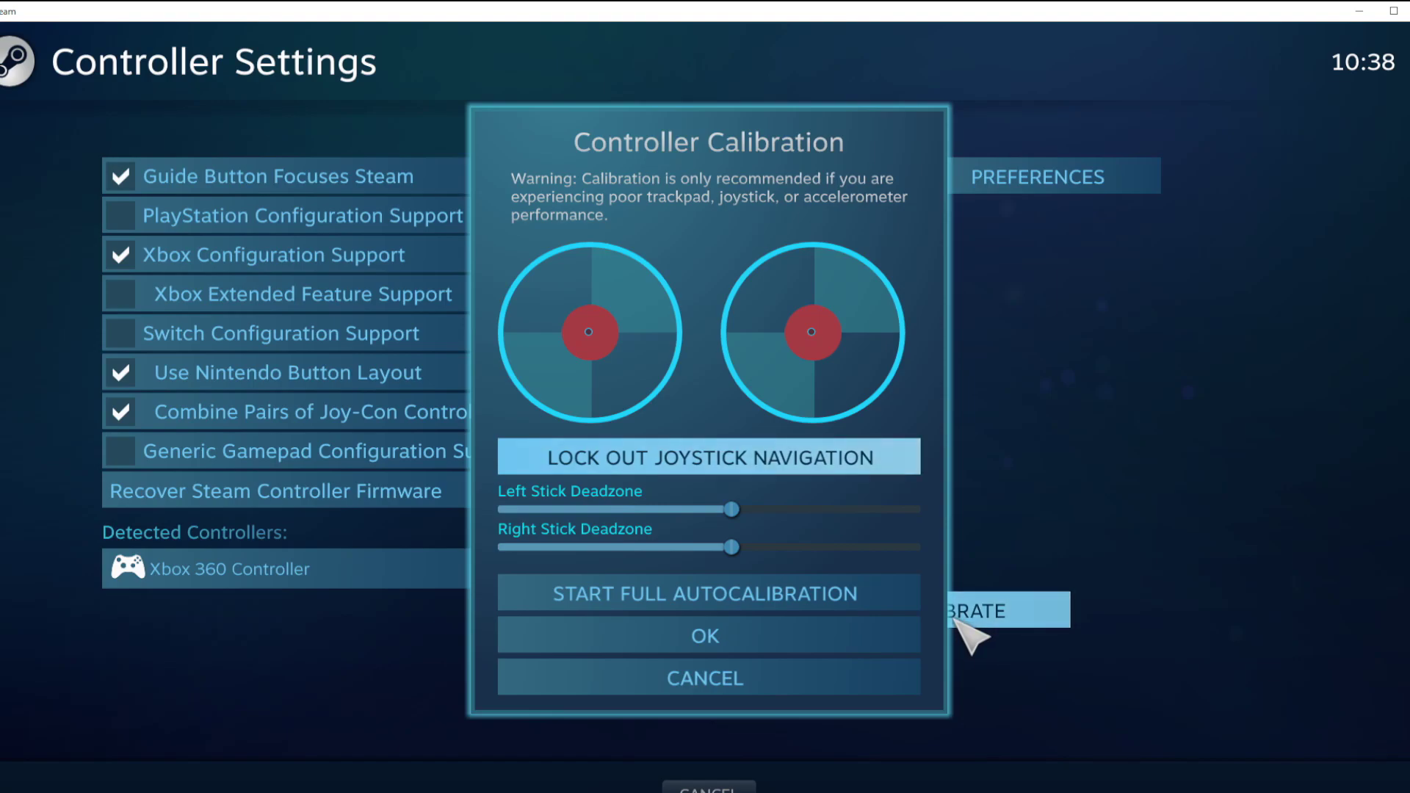
{"action": "left_click", "coordinate": [808, 636]}
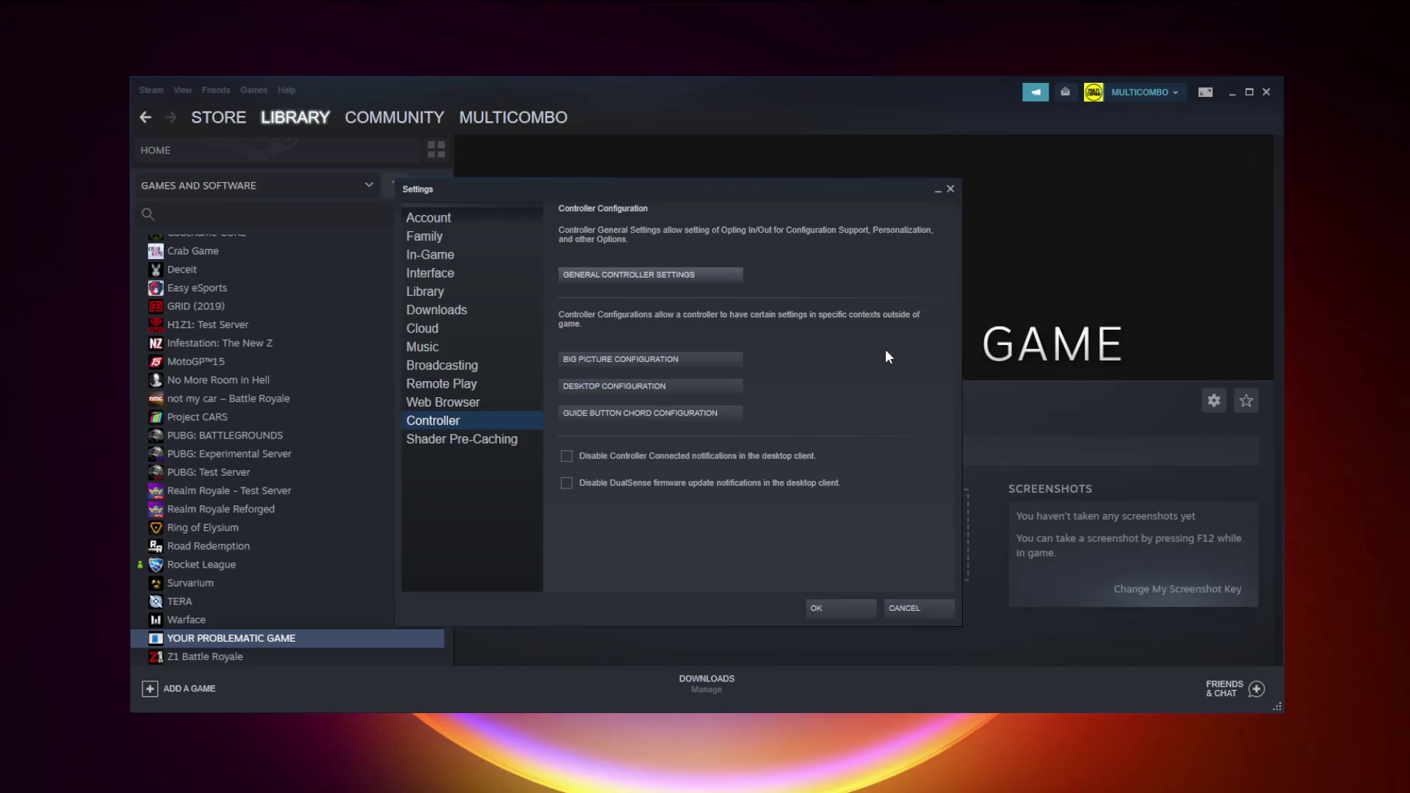
Save and close Settings, then show the Library in Big Picture mode
{"action": "left_click", "coordinate": [843, 608]}
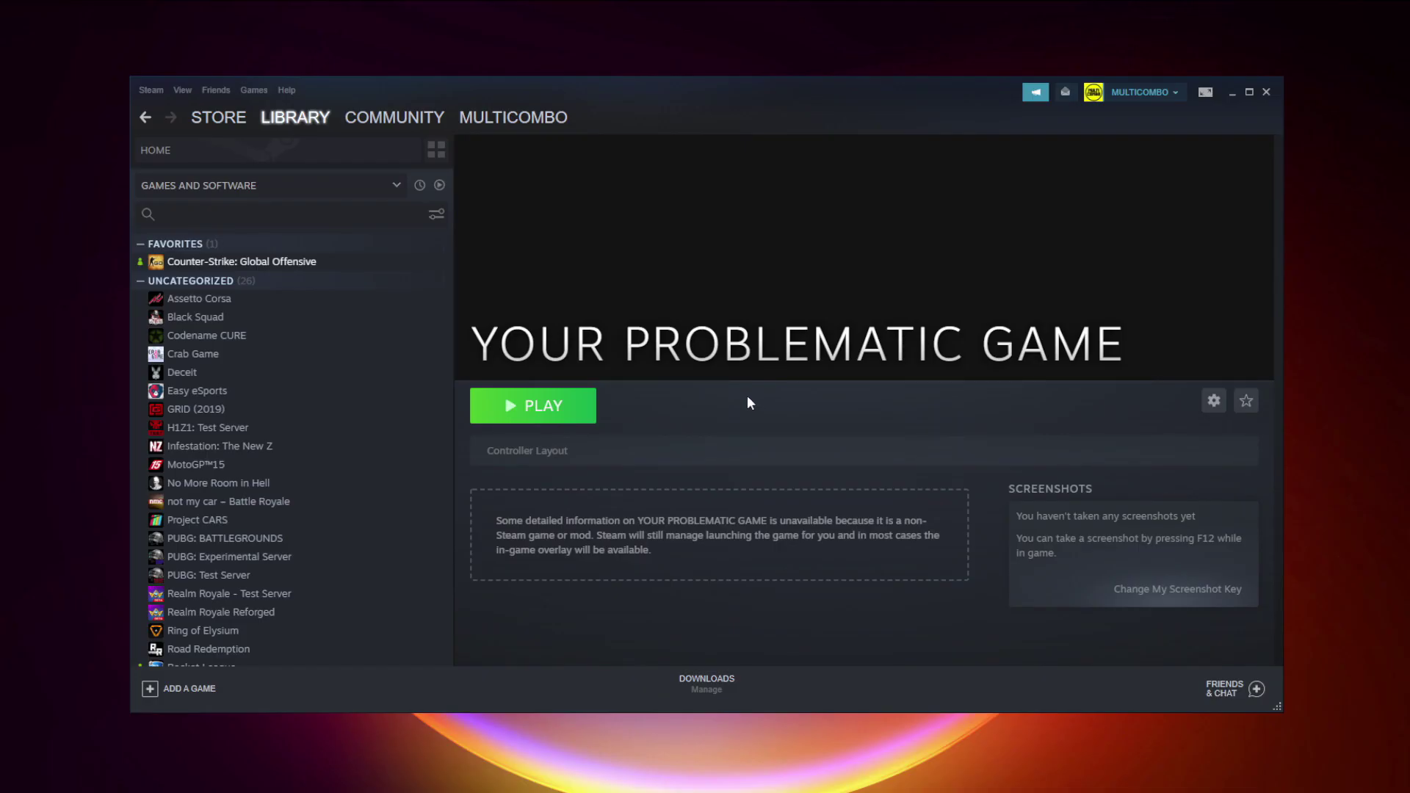
{"action": "left_click", "coordinate": [1205, 93]}
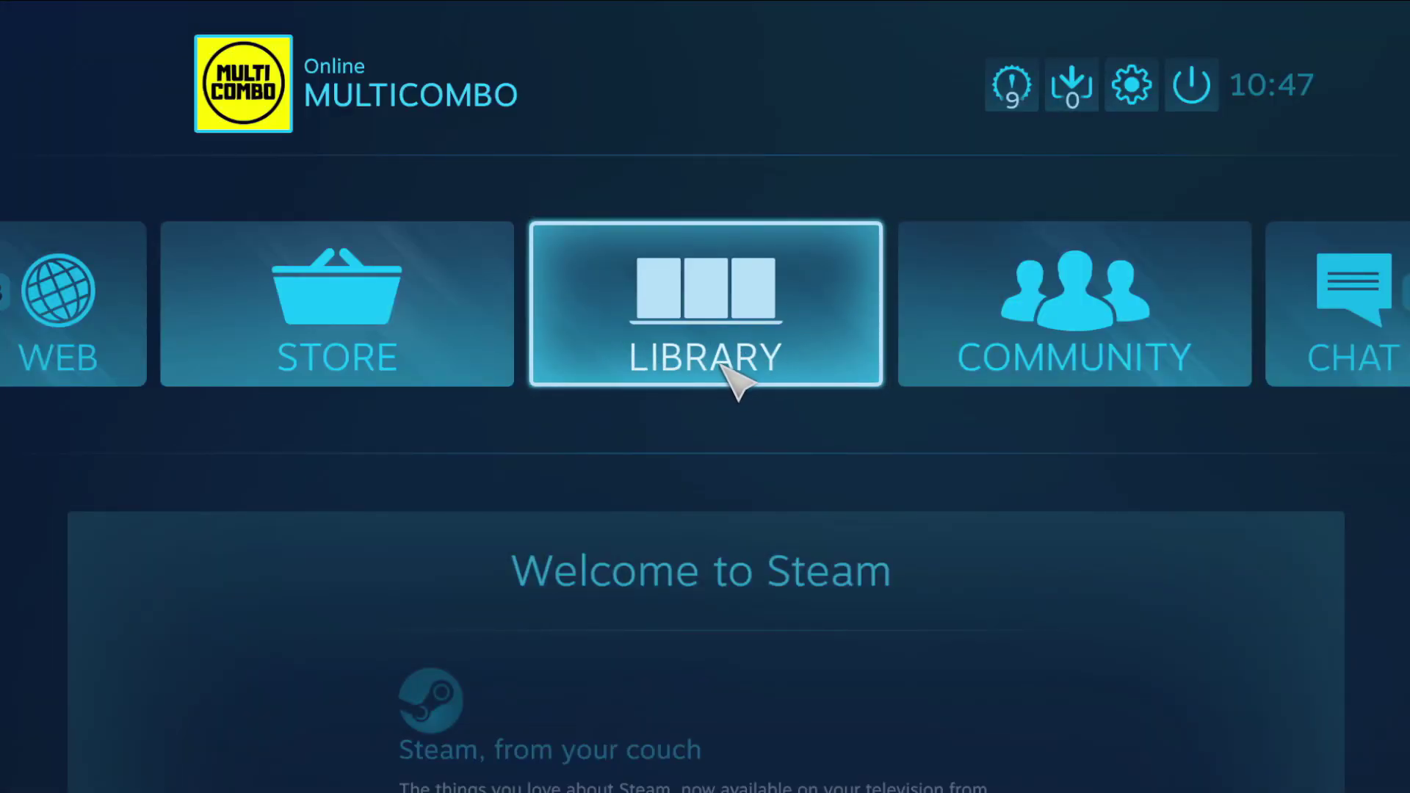
{"action": "left_click", "coordinate": [720, 363]}
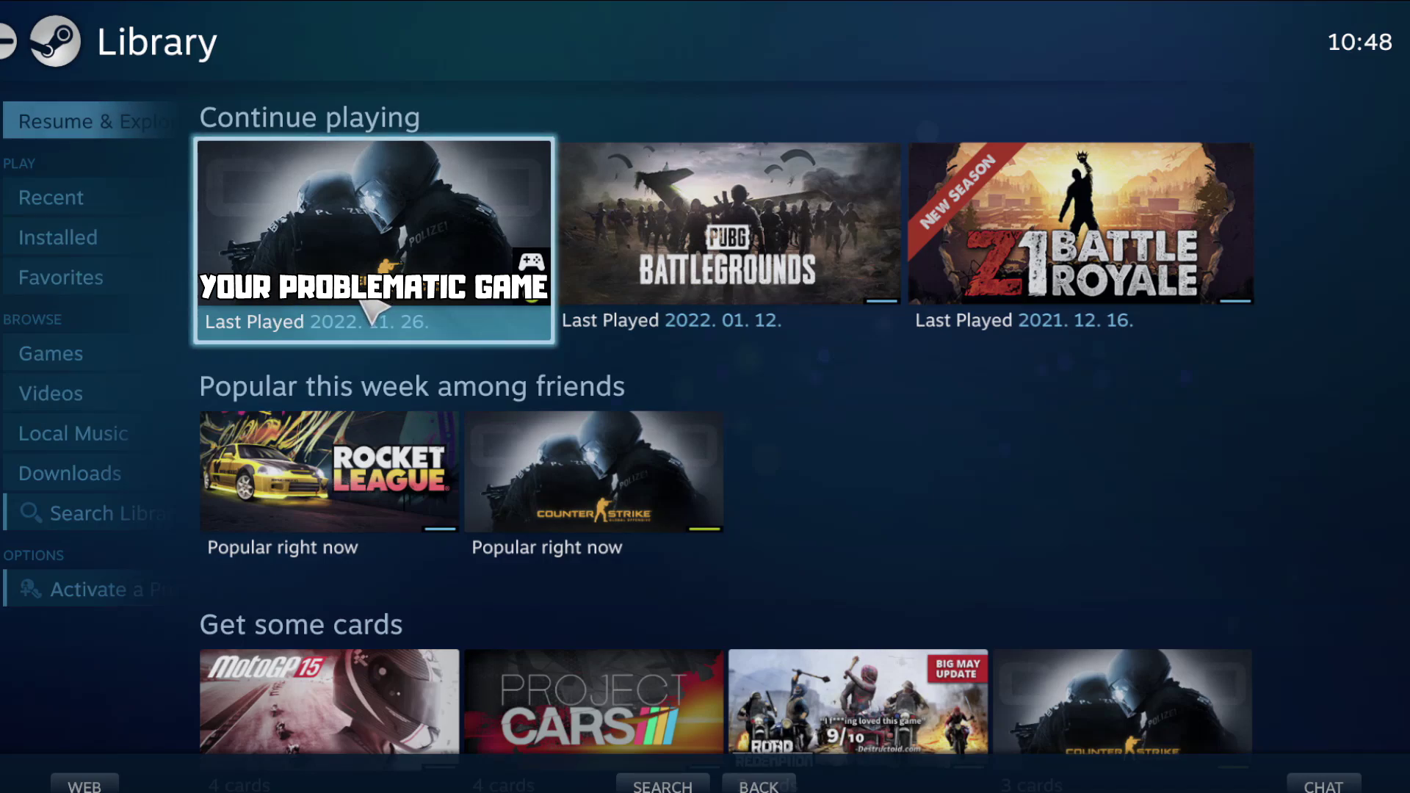
In Big Picture, set YOUR PROBLEMATIC GAME's Steam Input per-game setting to Forced Off
{"action": "left_click", "coordinate": [365, 300]}
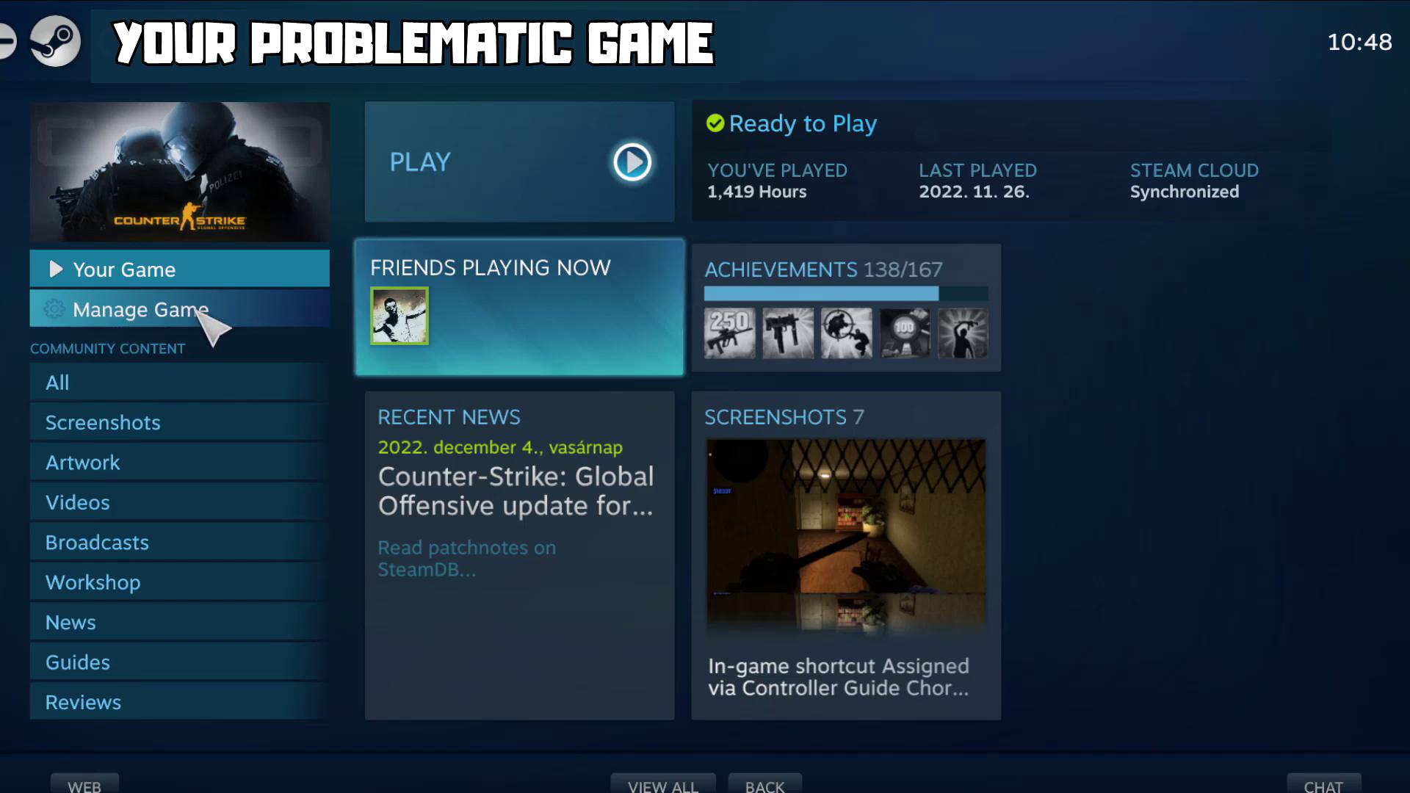
{"action": "left_click", "coordinate": [197, 311]}
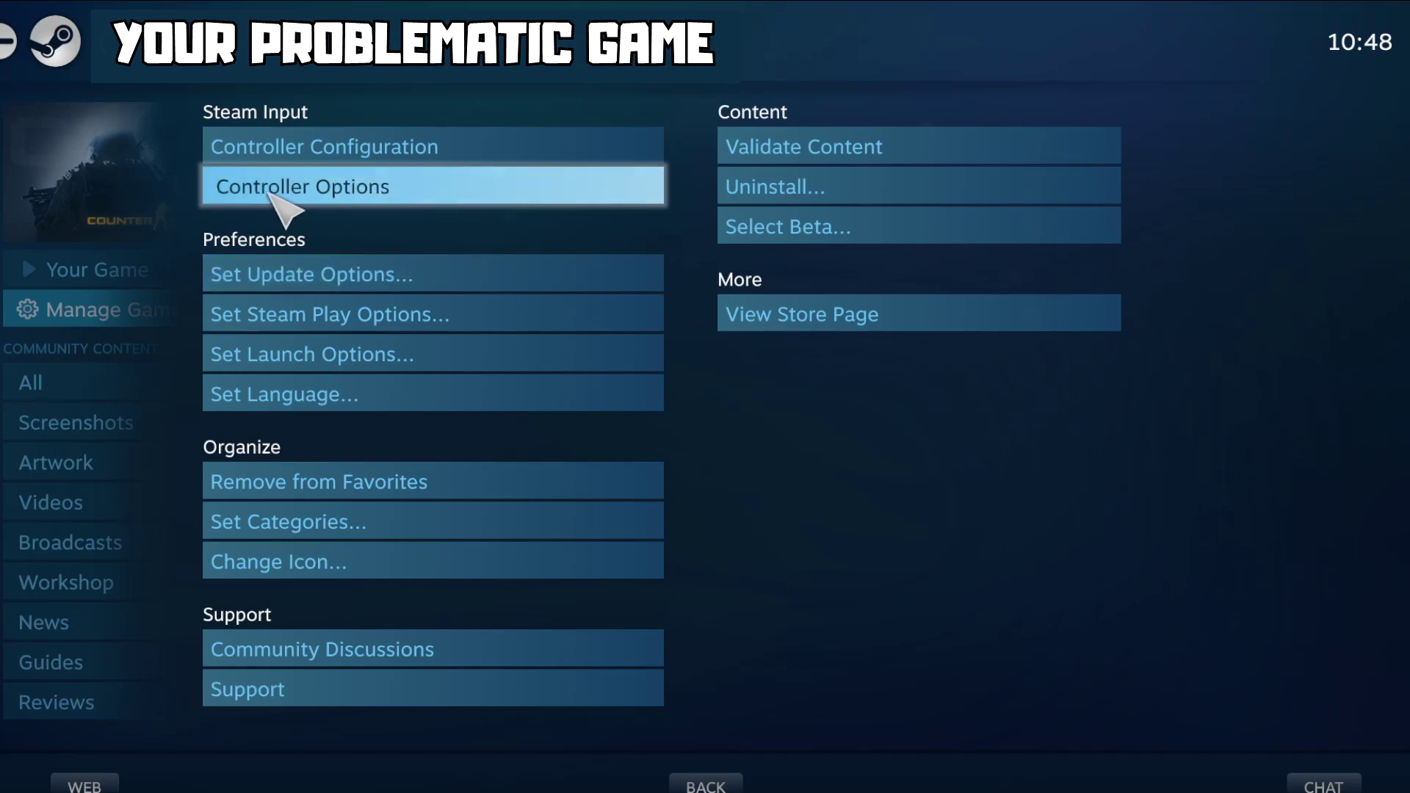
{"action": "left_click", "coordinate": [400, 189]}
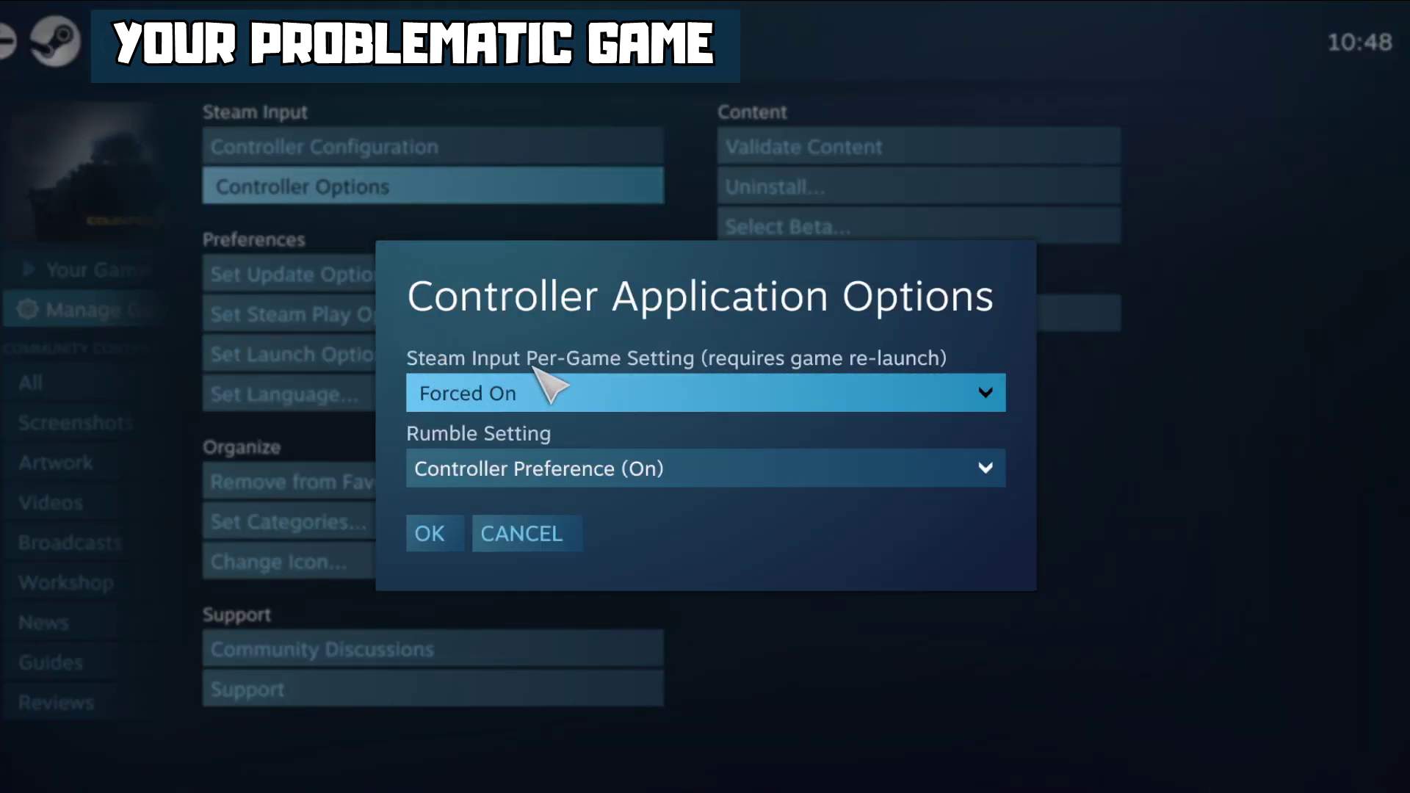
{"action": "left_click", "coordinate": [665, 397]}
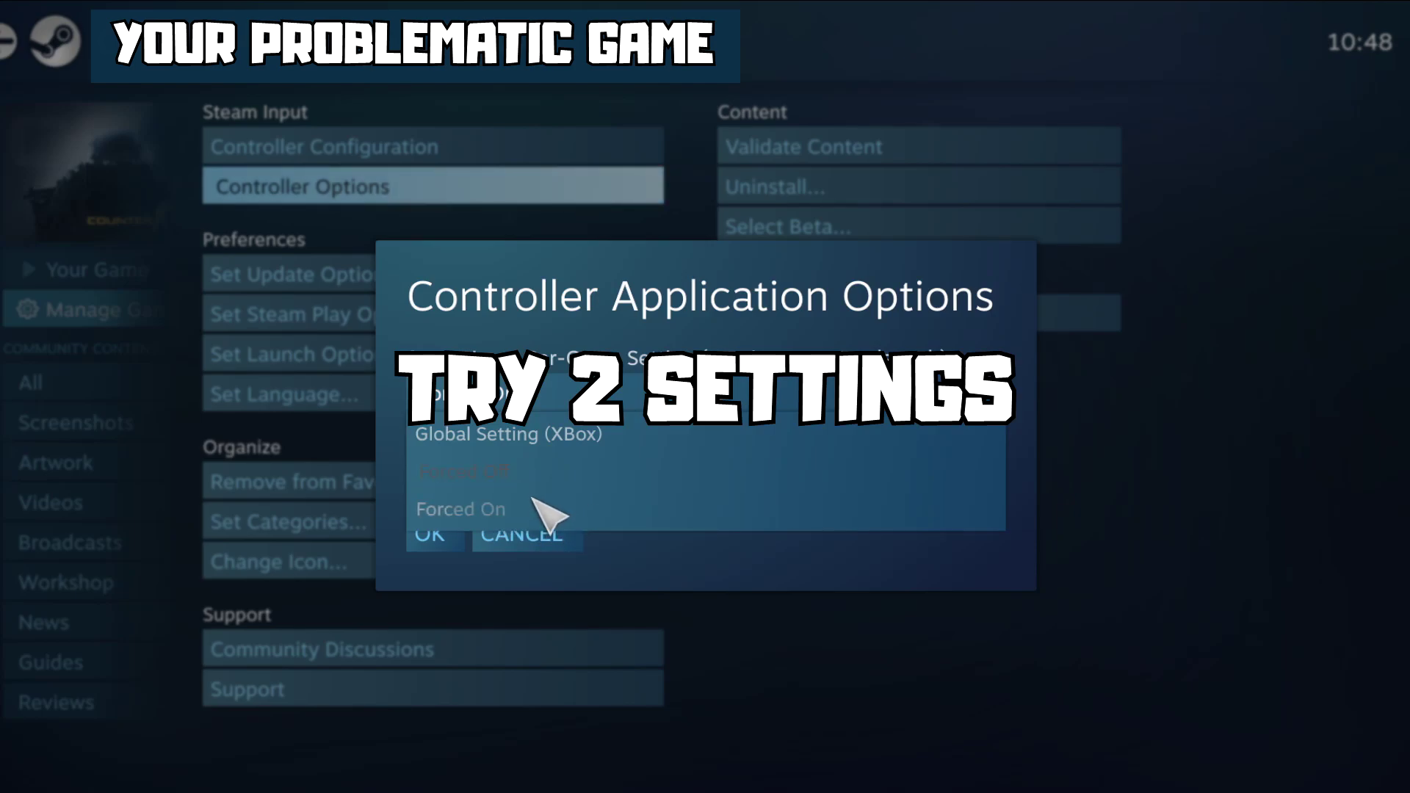
{"action": "left_click", "coordinate": [485, 474]}
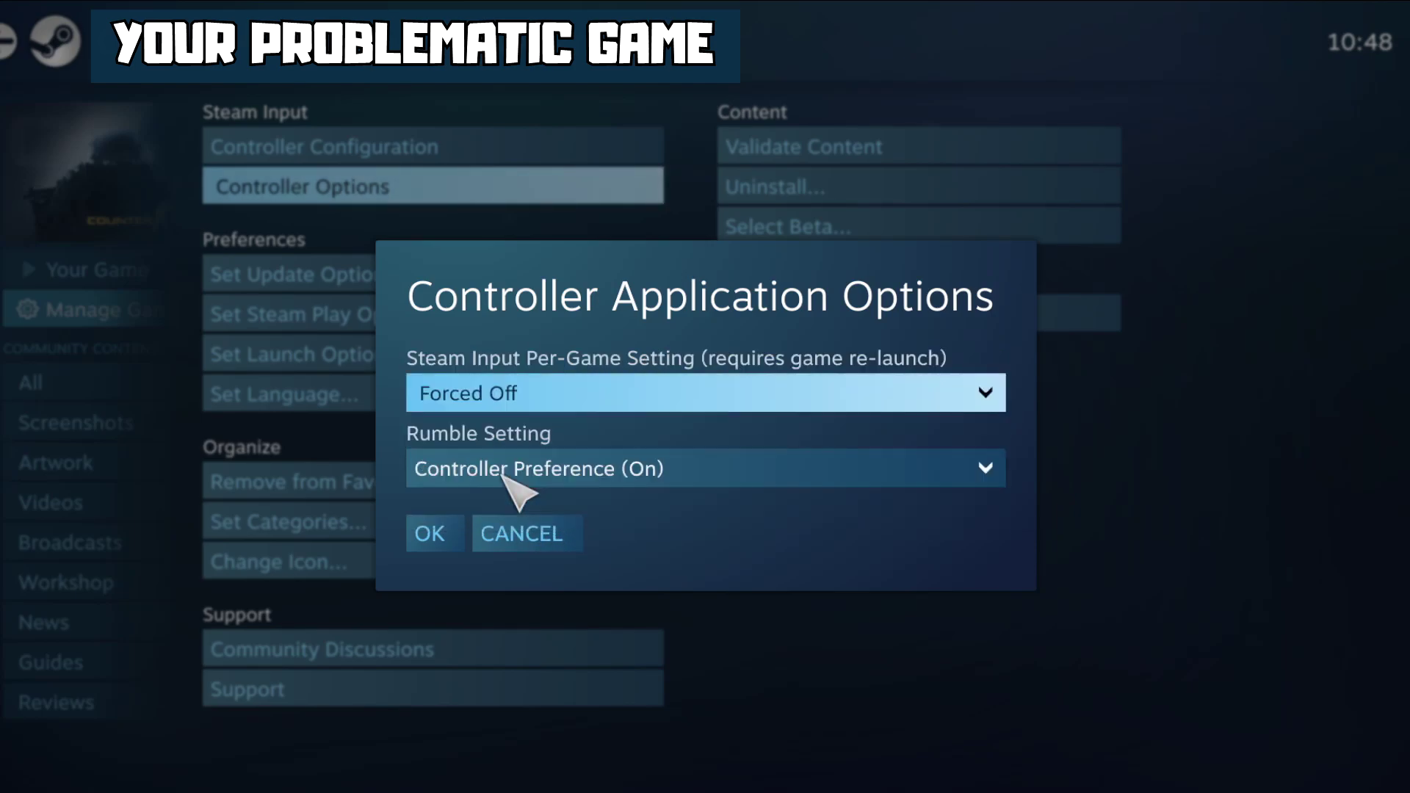
{"action": "left_click", "coordinate": [441, 551]}
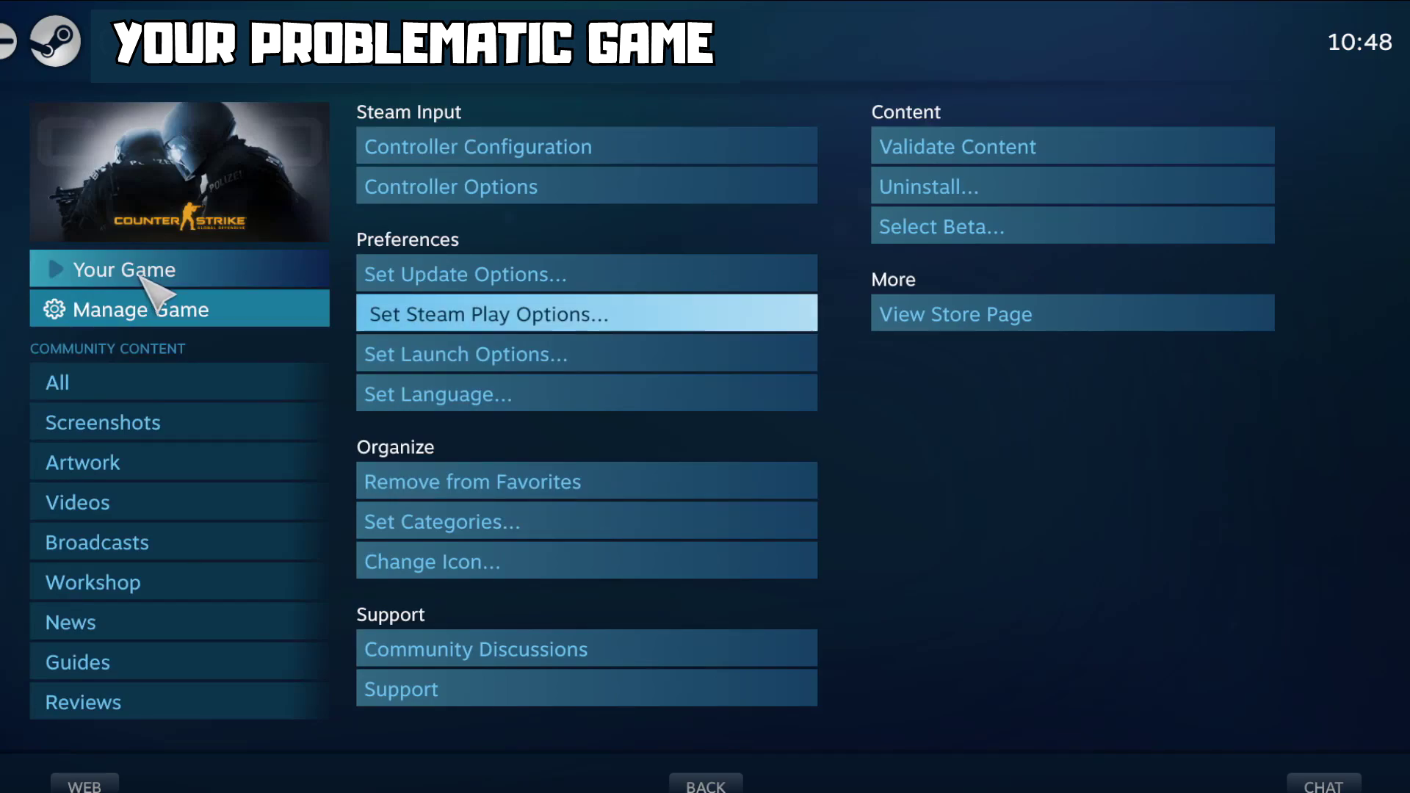
{"action": "left_click", "coordinate": [145, 277]}
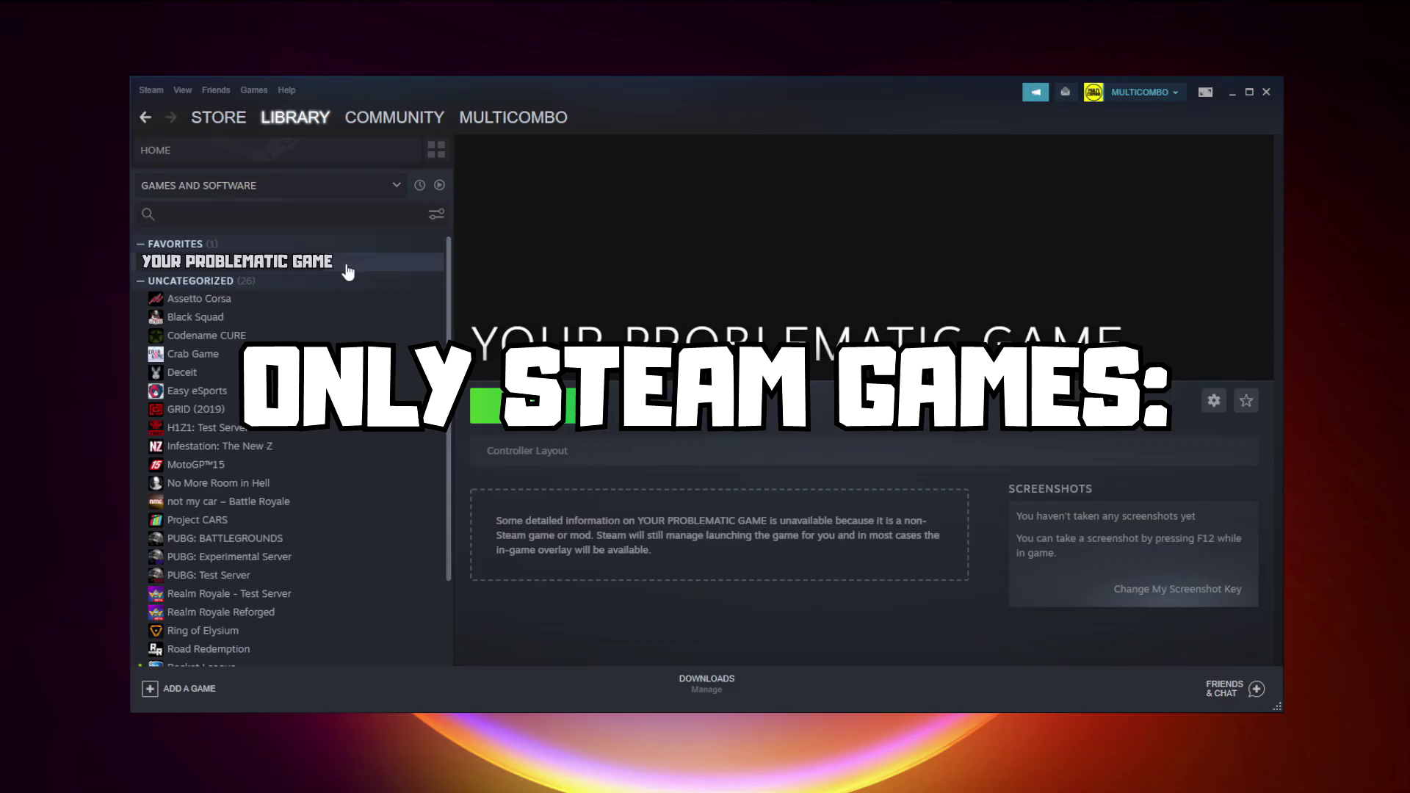
Set the game's controller override in Properties to Disable Steam Input
{"action": "right_click", "coordinate": [345, 263]}
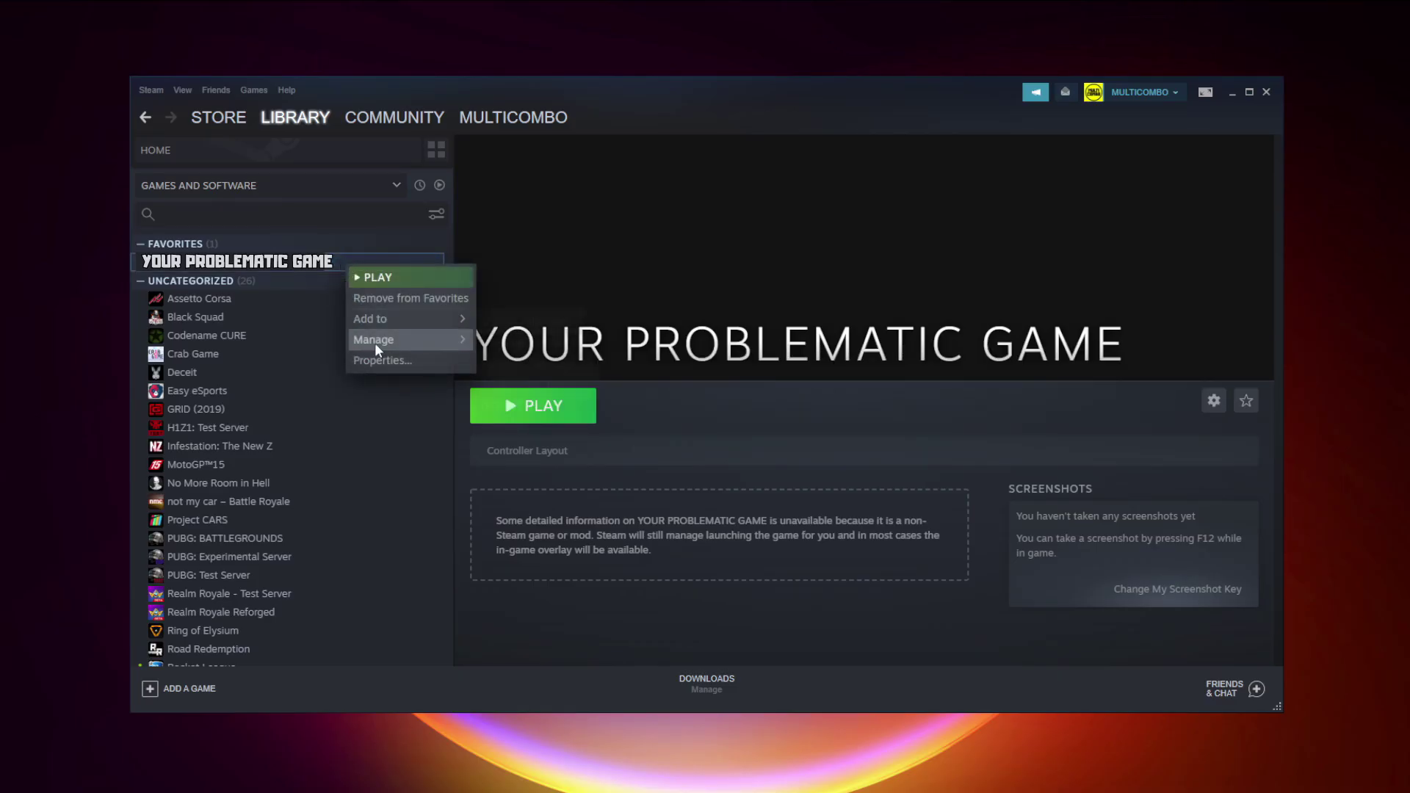
{"action": "left_click", "coordinate": [418, 359]}
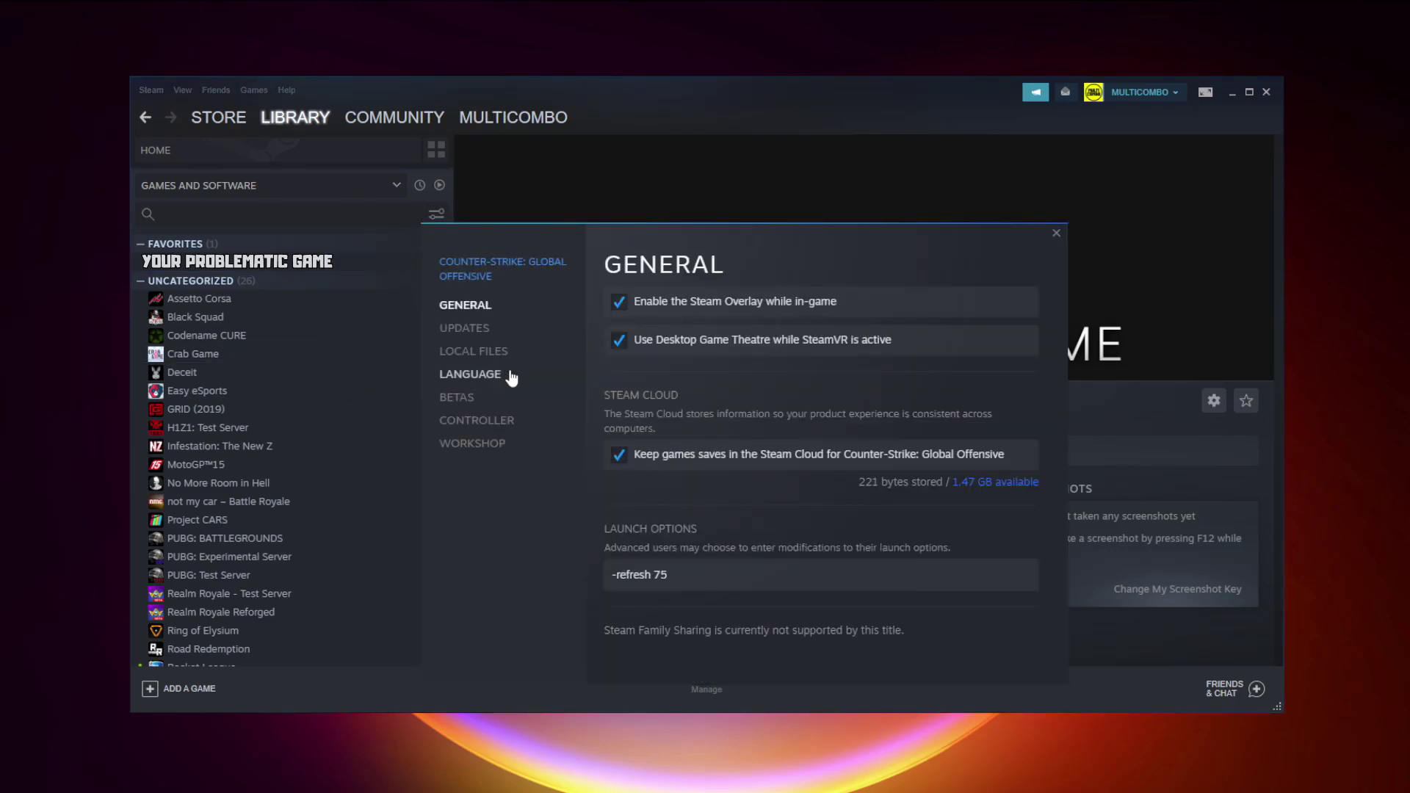
{"action": "left_click", "coordinate": [484, 421]}
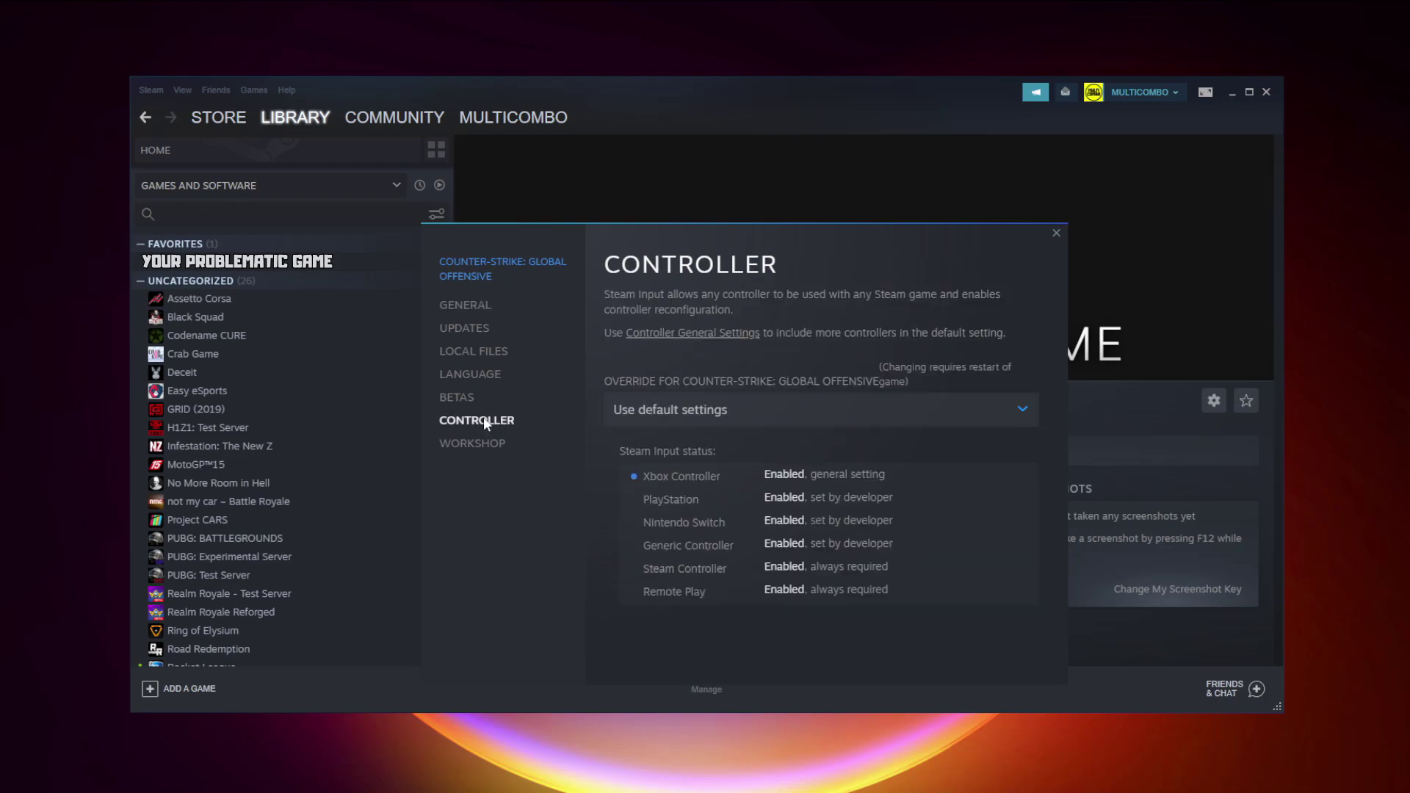
{"action": "left_click", "coordinate": [722, 420]}
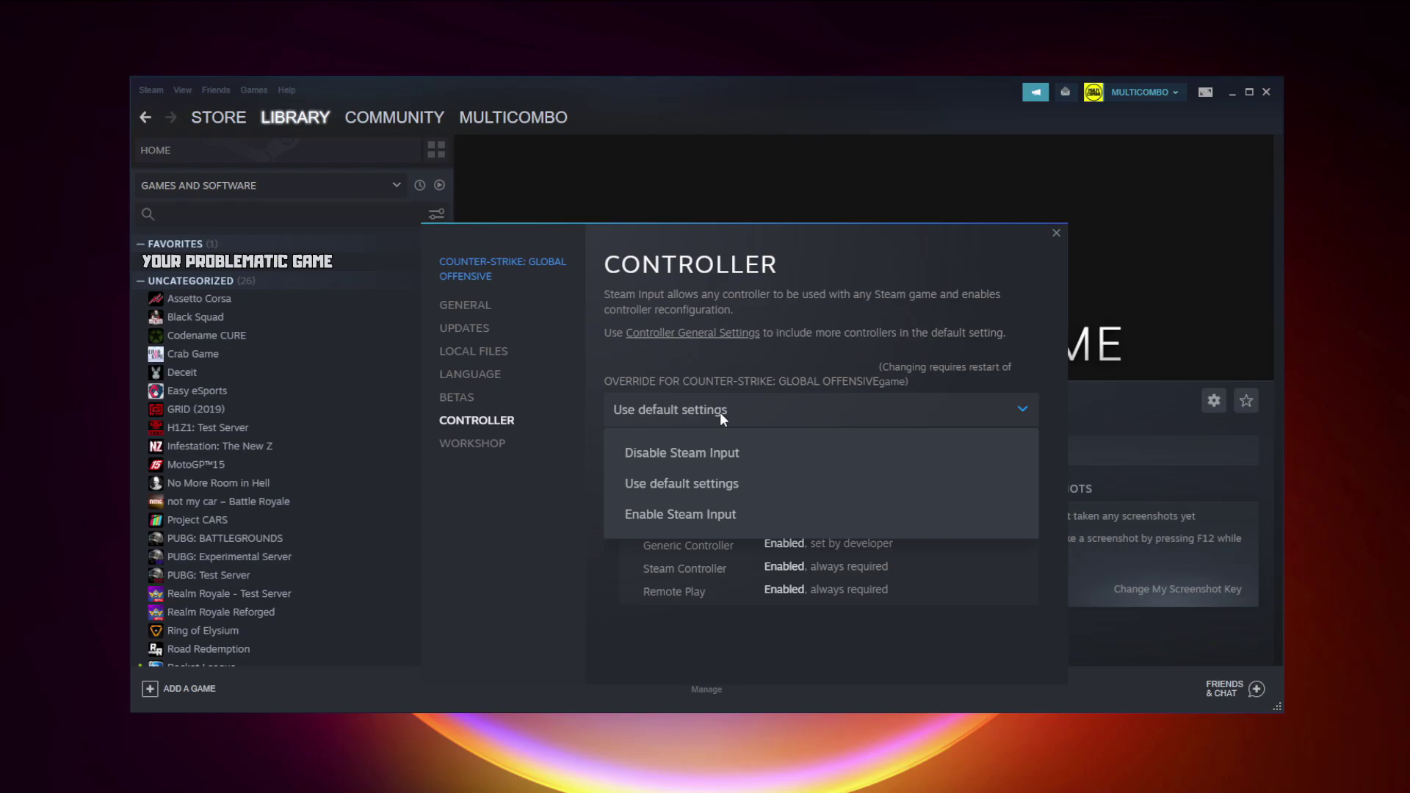
{"action": "left_click", "coordinate": [712, 455]}
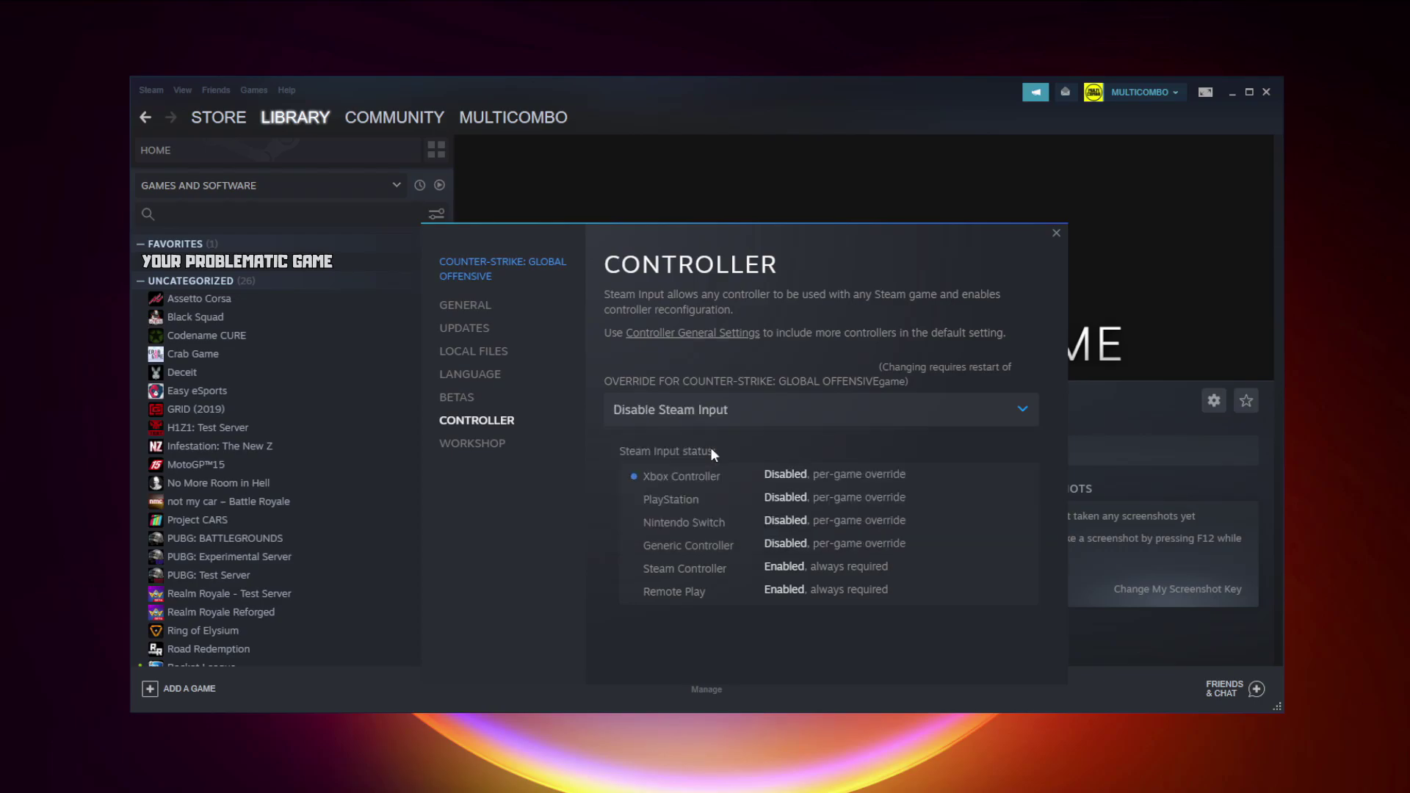
{"action": "left_click", "coordinate": [1057, 235]}
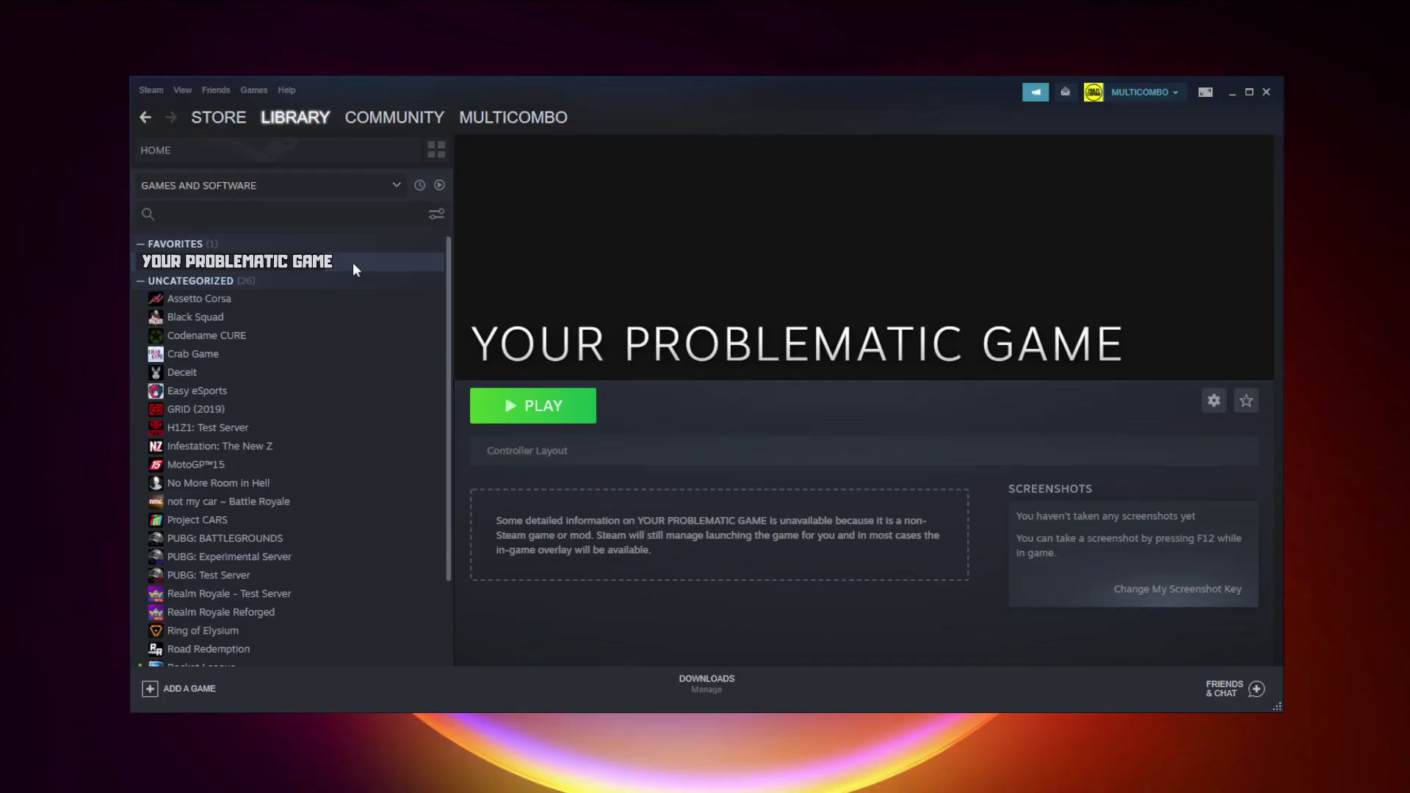
Change the game's controller override in Properties to Enable Steam Input
{"action": "right_click", "coordinate": [354, 262]}
{"action": "left_click", "coordinate": [409, 359]}
{"action": "left_click", "coordinate": [509, 429]}
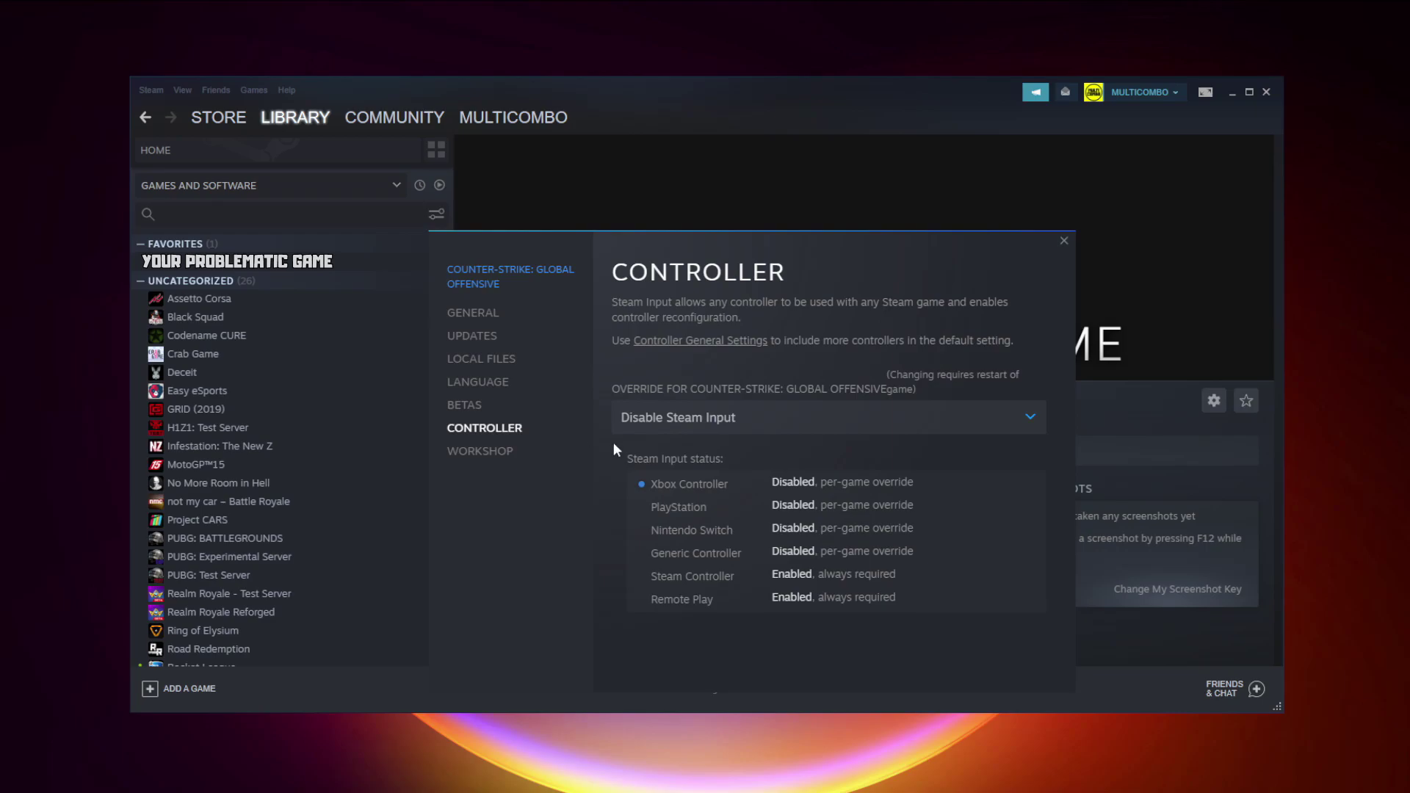
{"action": "left_click", "coordinate": [717, 416]}
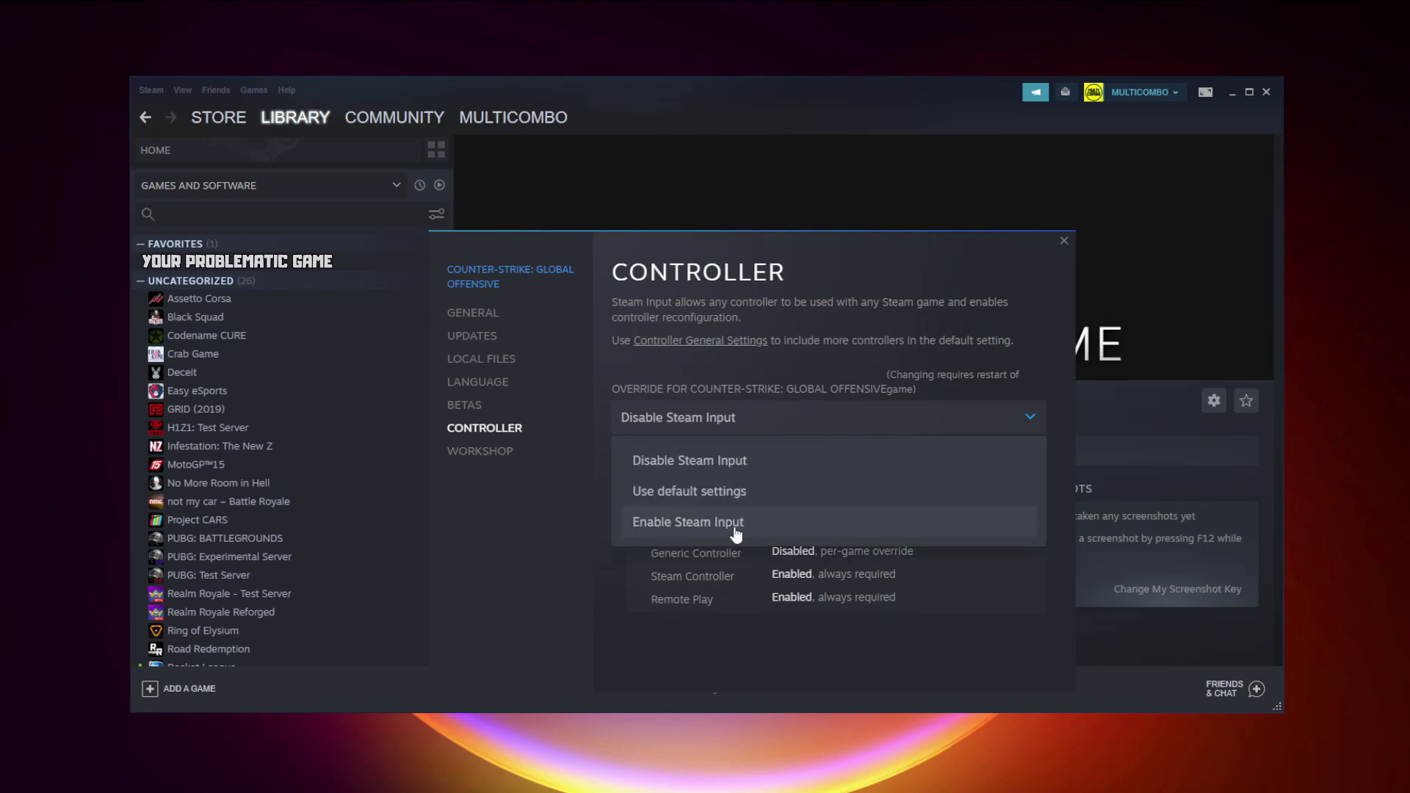
{"action": "left_click", "coordinate": [782, 529]}
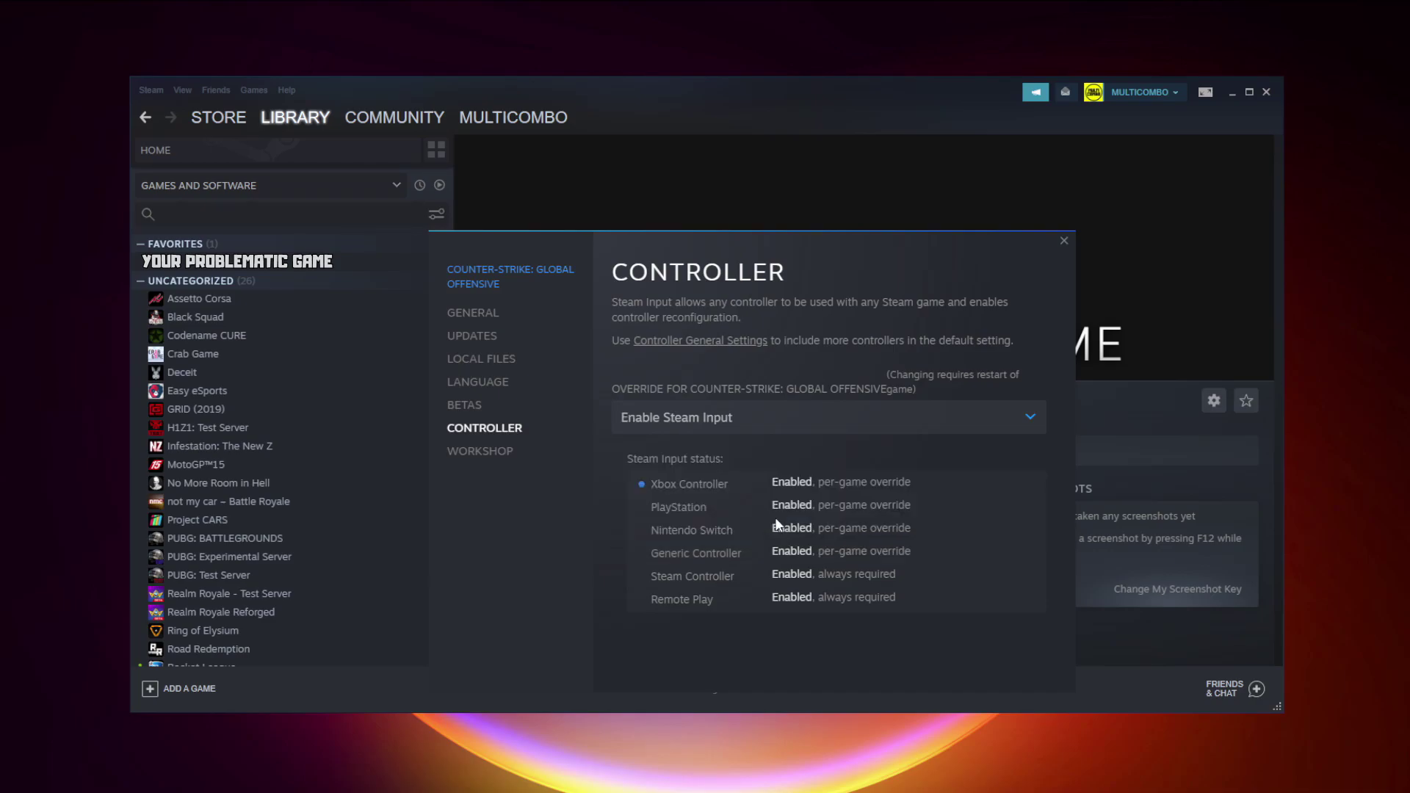